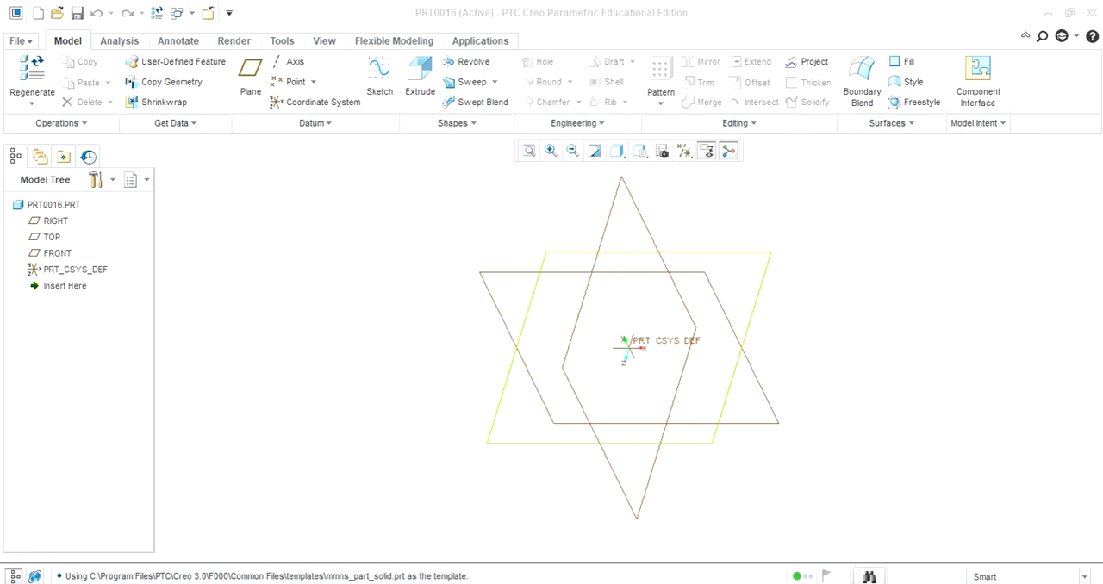
# - Sketch a circle about 204 mm in diameter on the TOP plane, centred on the horizontal reference about 339 mm from the vertical reference
pyautogui.click(577, 257)
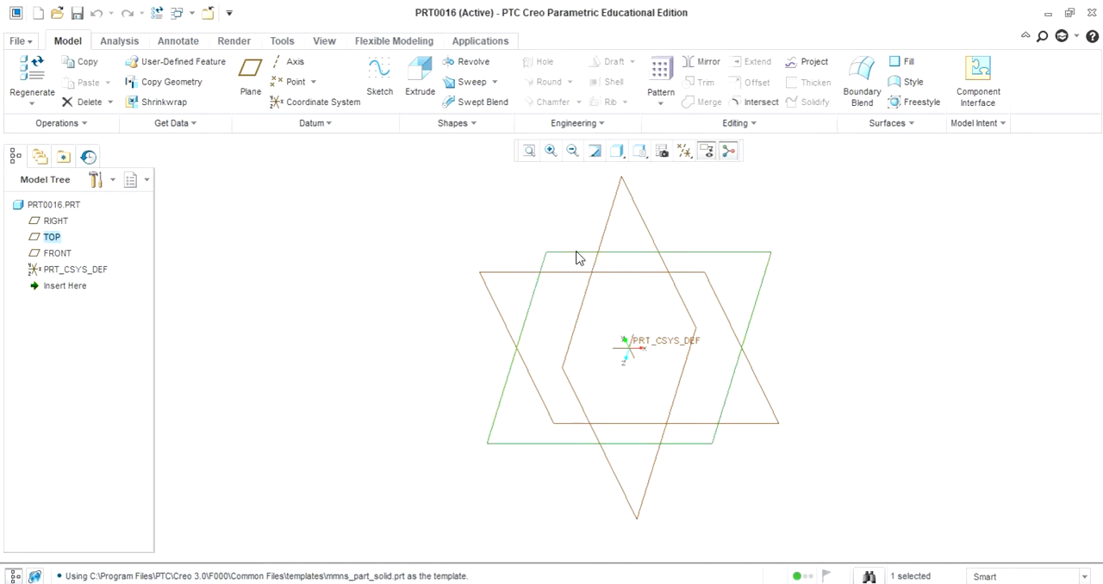
pyautogui.click(375, 76)
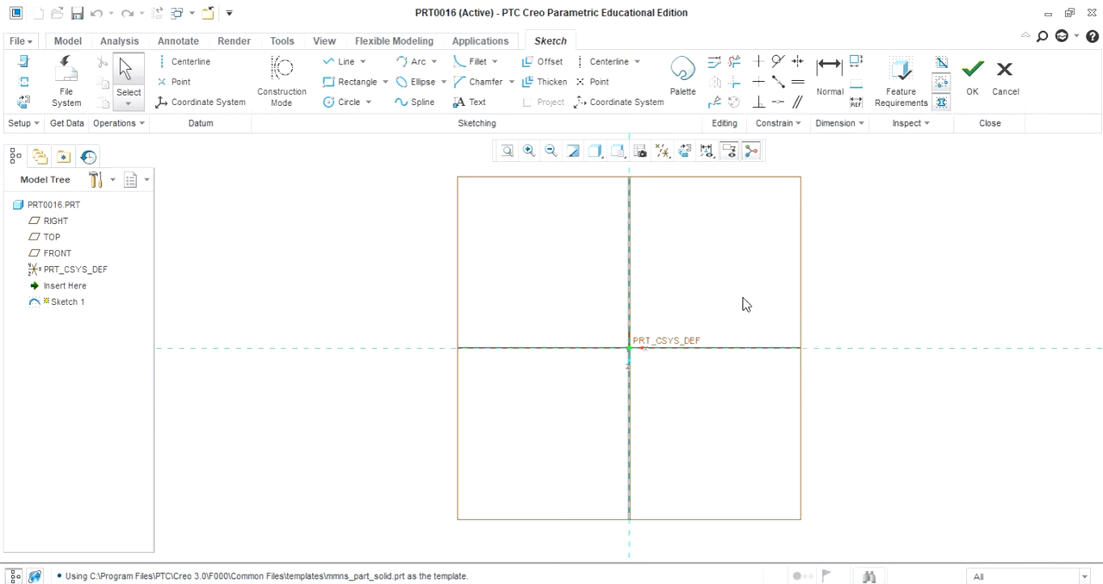
pyautogui.click(370, 103)
pyautogui.click(362, 120)
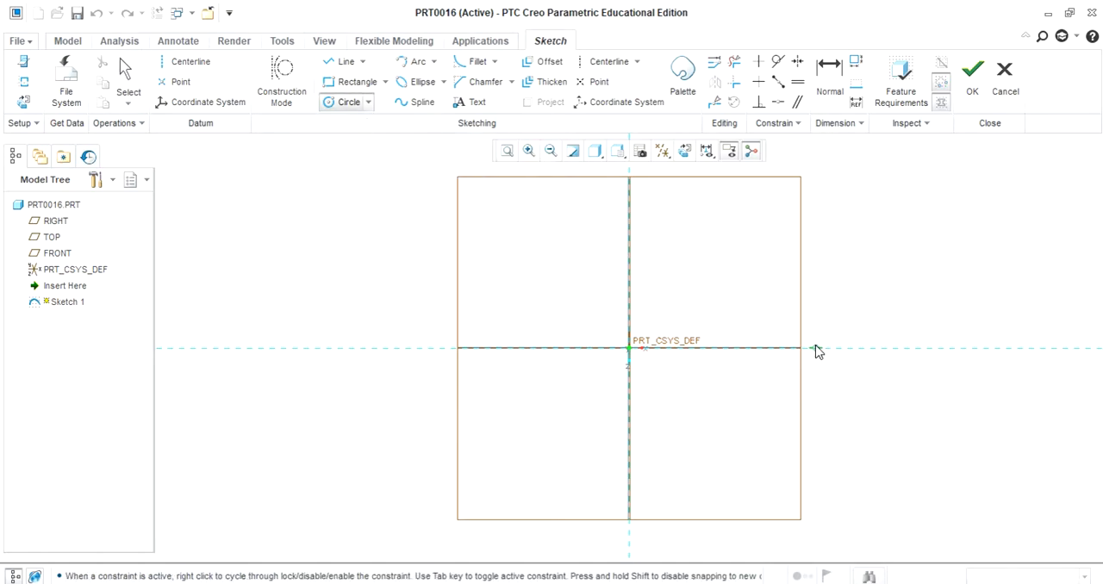
pyautogui.click(859, 348)
pyautogui.click(873, 289)
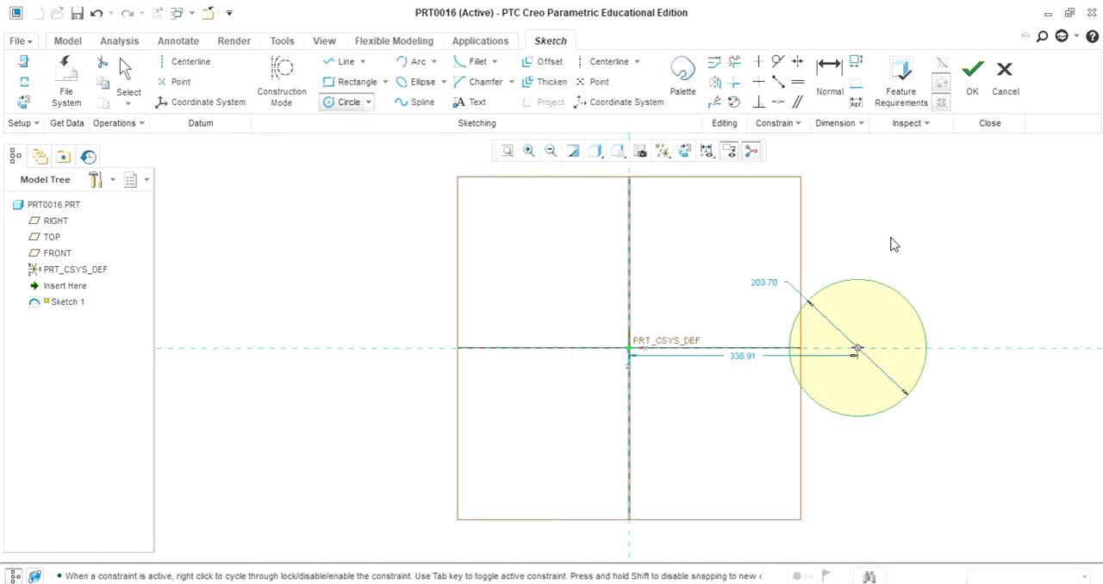
pyautogui.middleClick(893, 244)
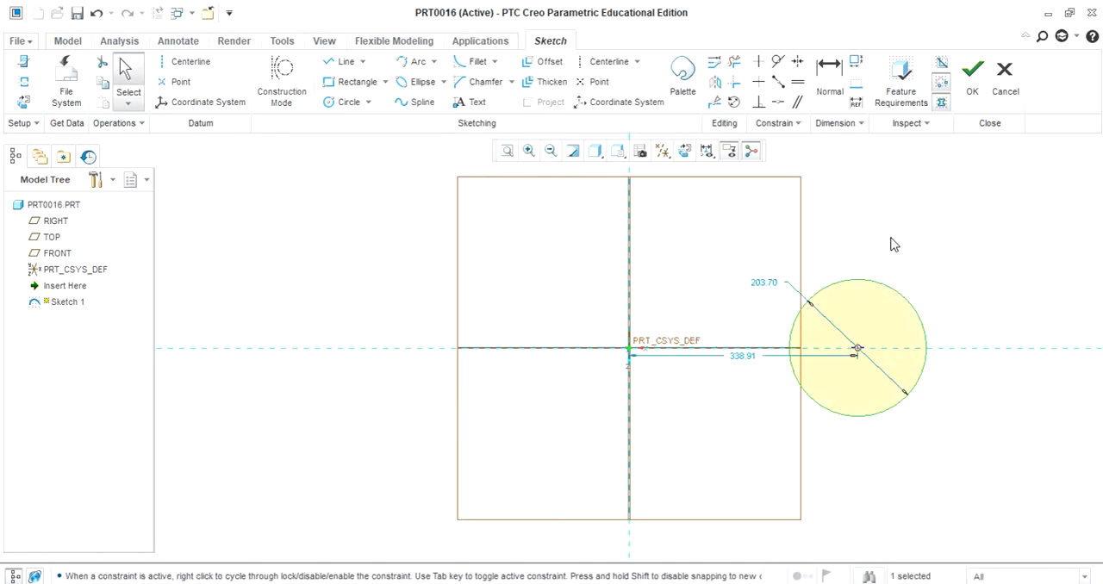
# - Set the circle's diameter to 200 mm and its centre distance from the vertical reference to 300 mm
pyautogui.doubleClick(770, 284)
pyautogui.write('20')
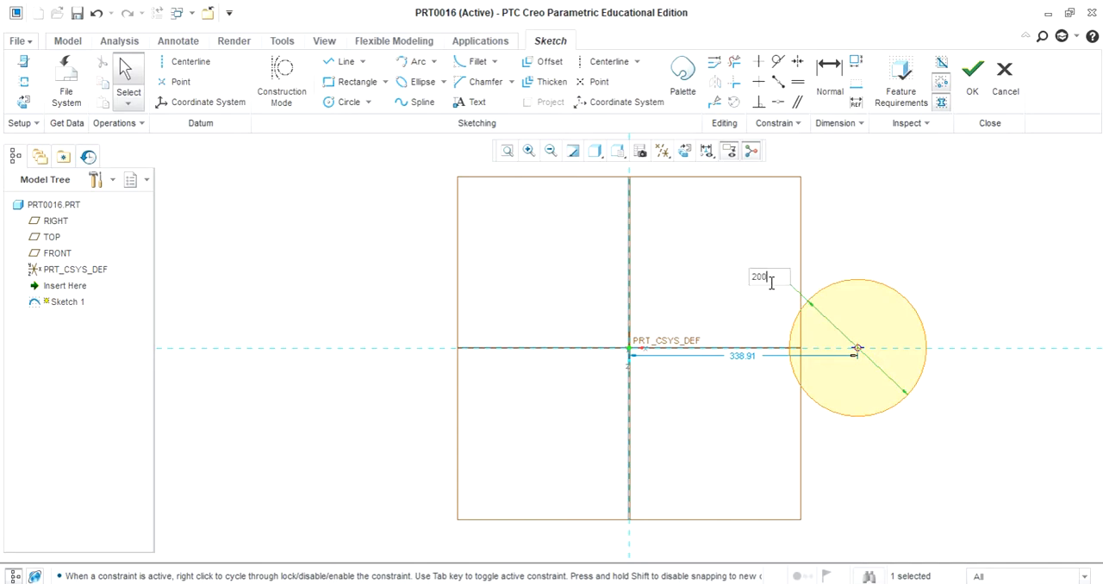
pyautogui.write('0')
pyautogui.press('Return')
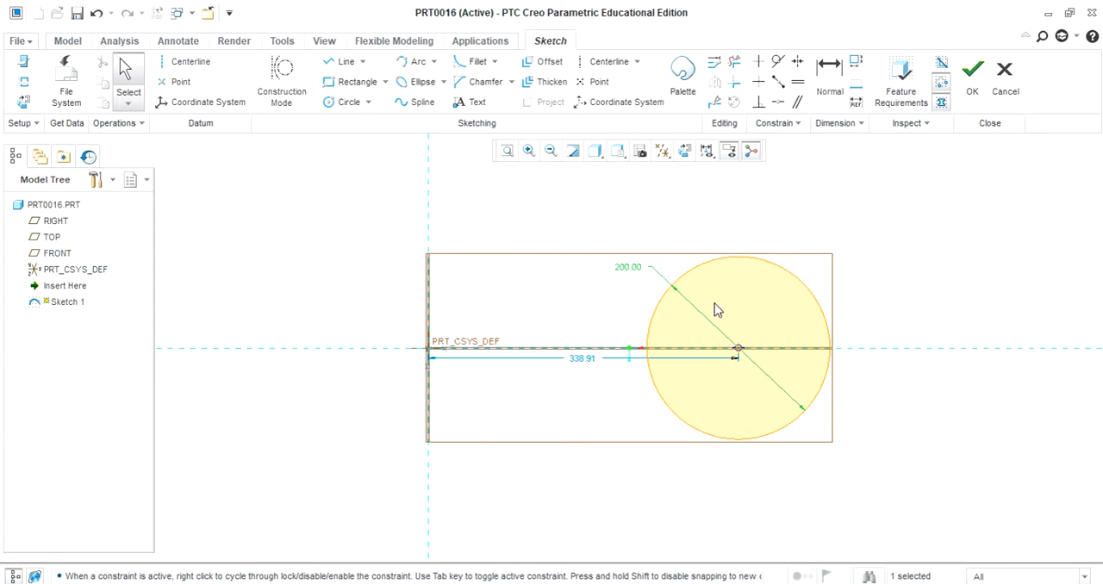
pyautogui.doubleClick(587, 361)
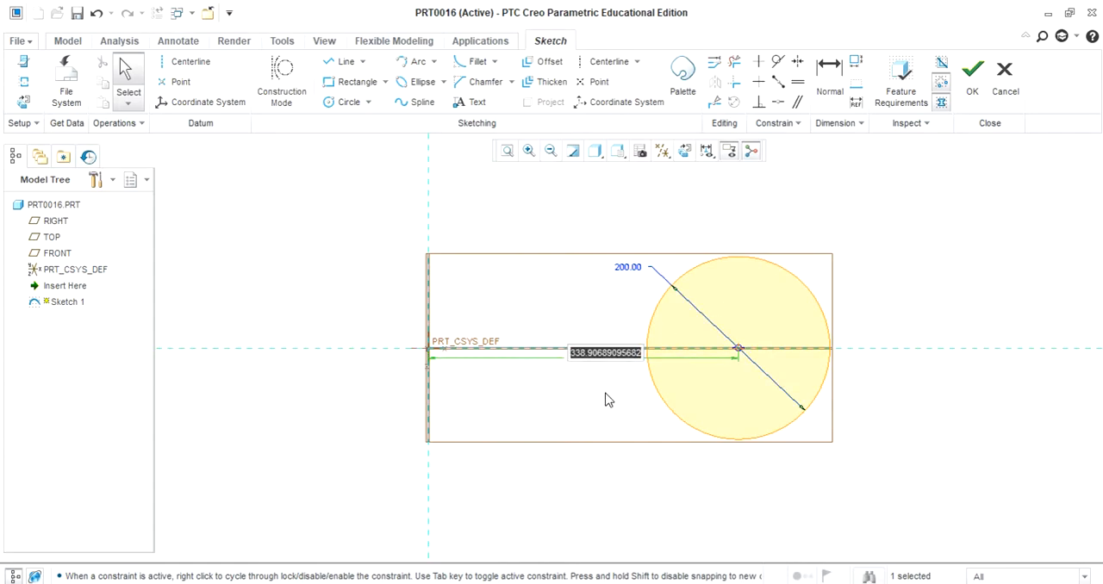
pyautogui.write('300')
pyautogui.press('Return')
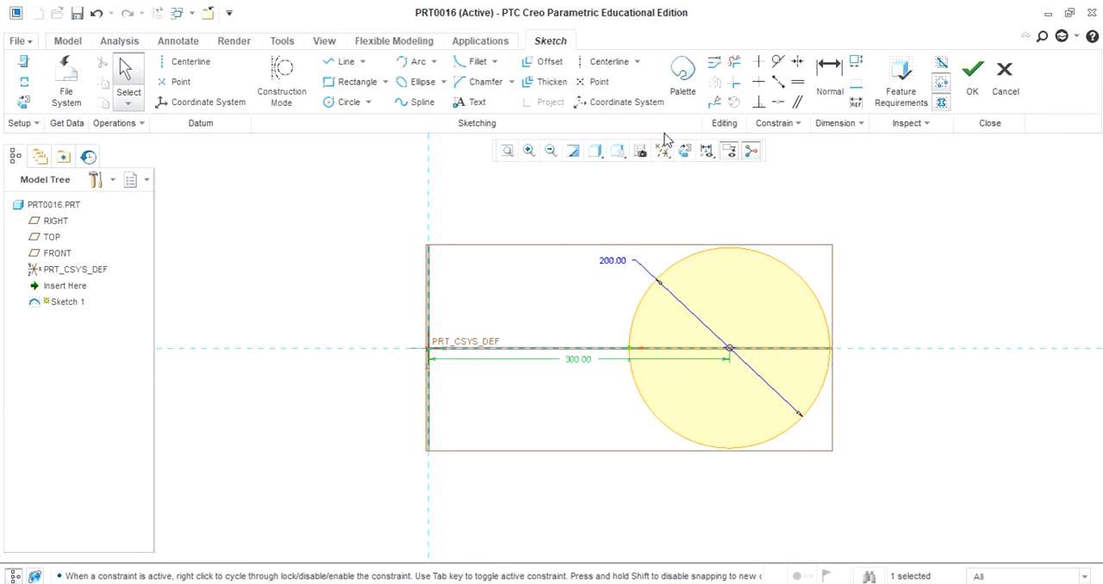
# - Add a vertical centerline through the origin along the vertical reference and finish the sketch
pyautogui.click(608, 63)
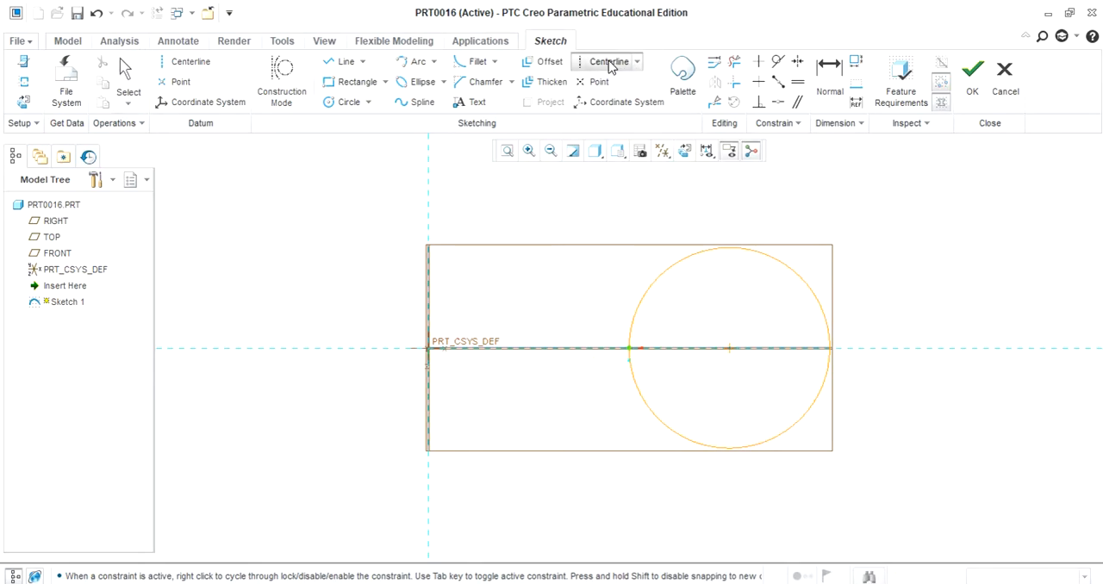
pyautogui.click(425, 206)
pyautogui.click(430, 466)
pyautogui.middleClick(937, 315)
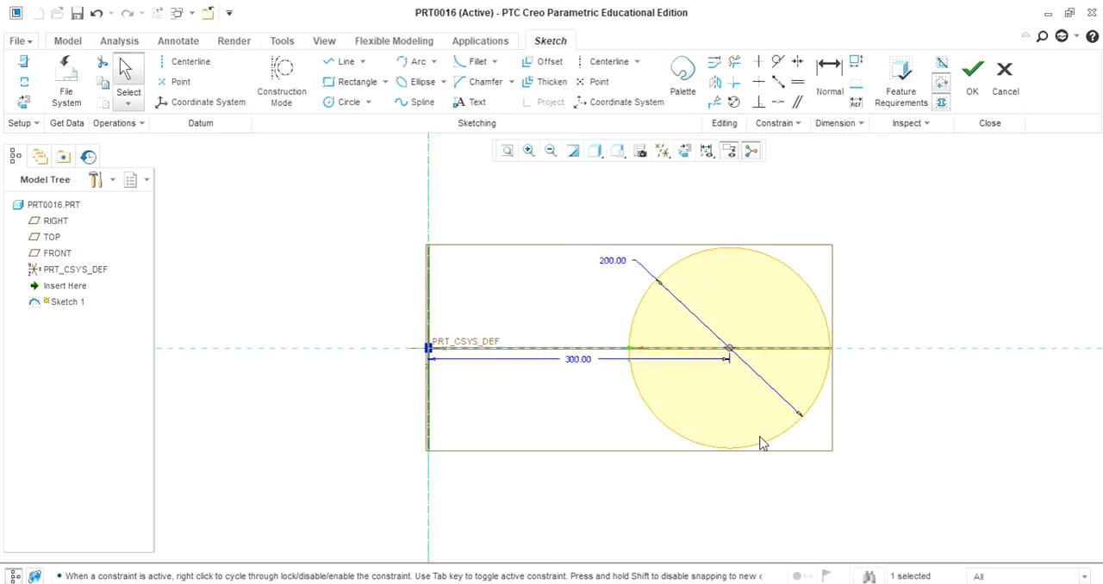
pyautogui.click(972, 80)
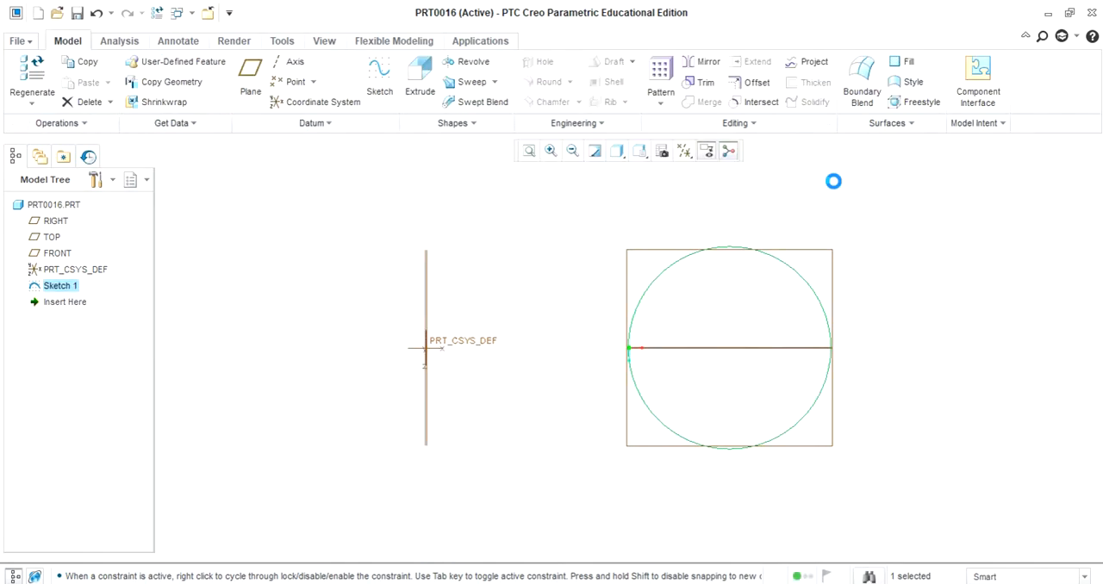
# - Start a 360-degree Revolve of the circle sketch about its internal centerline and open the angle options
pyautogui.click(469, 63)
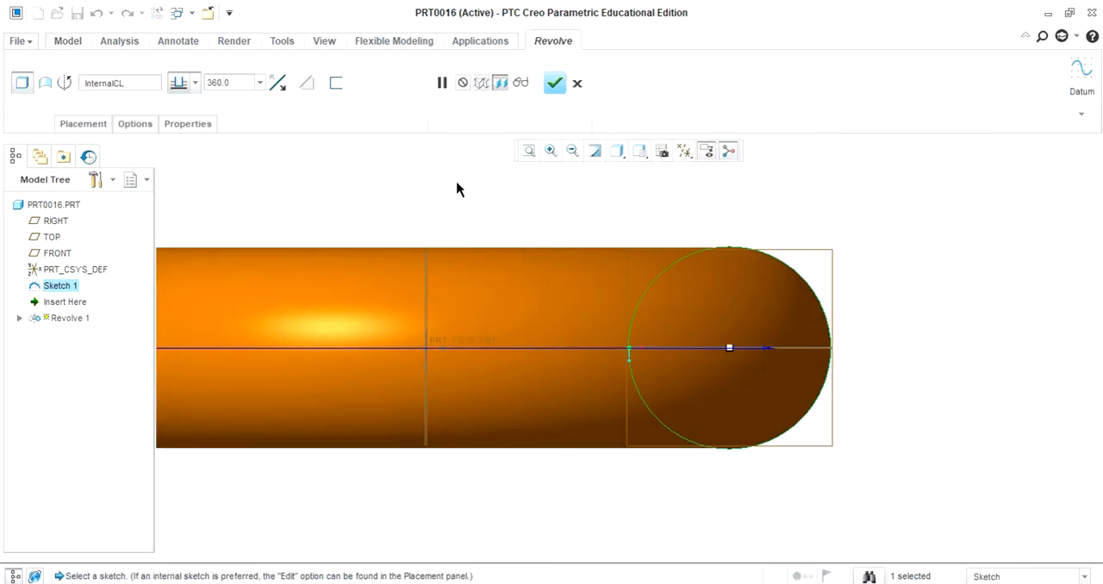
pyautogui.click(529, 151)
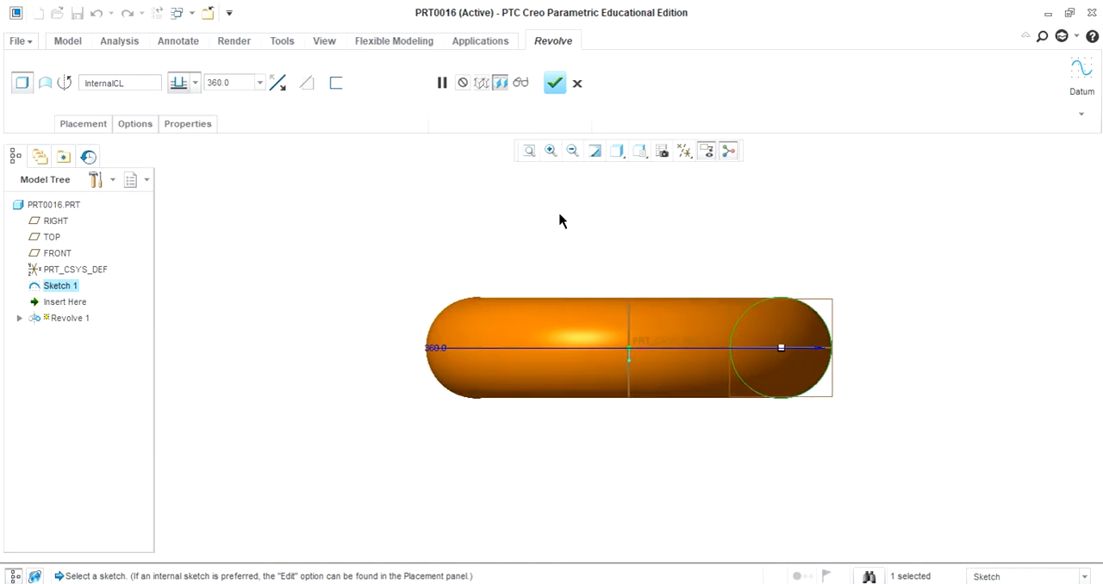
pyautogui.hotkey('ctrl', 'd')
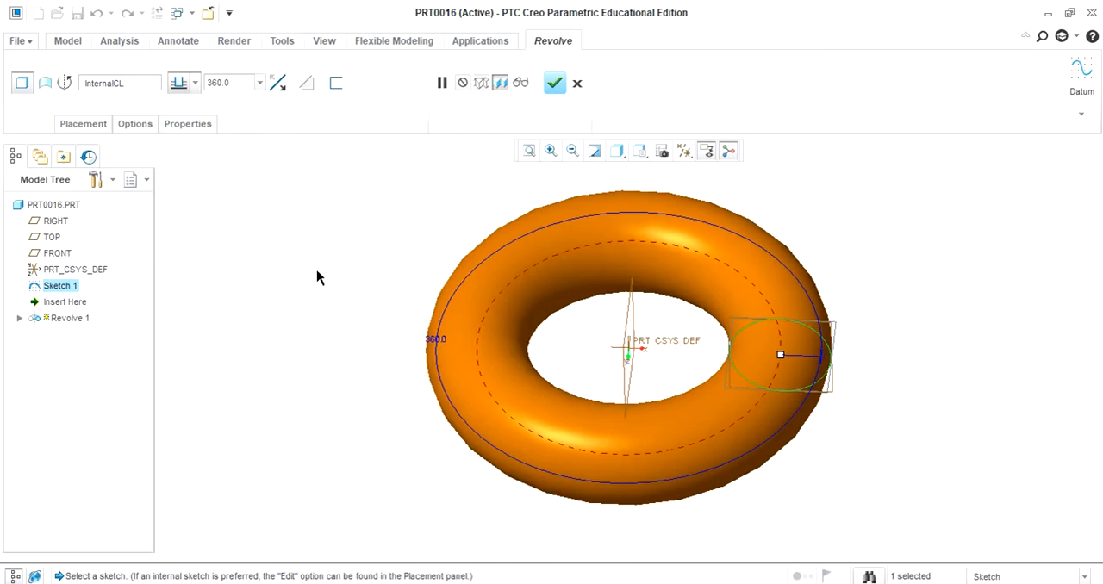
pyautogui.click(84, 124)
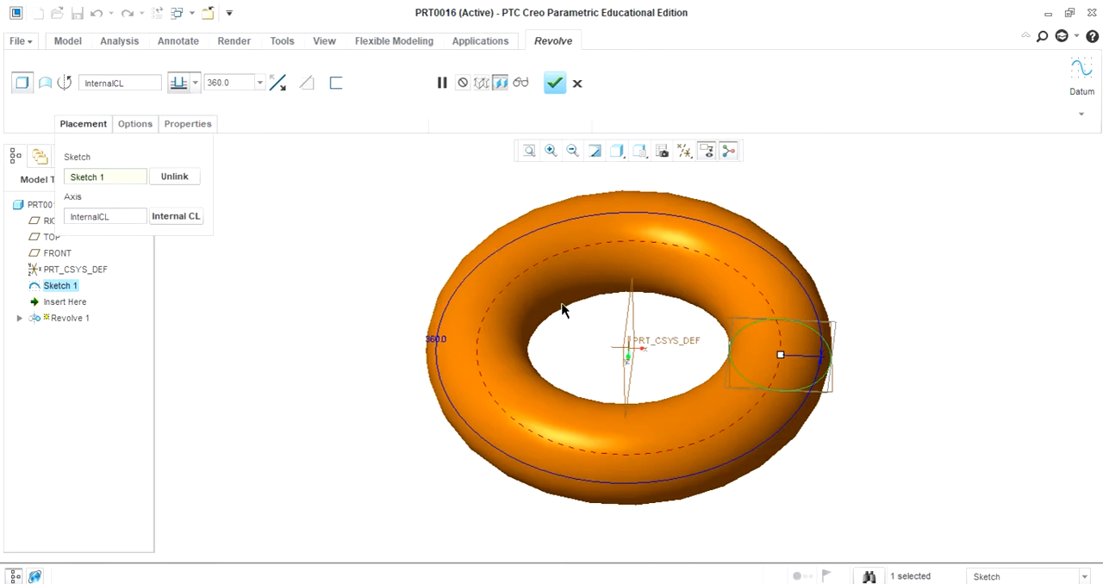
pyautogui.click(135, 127)
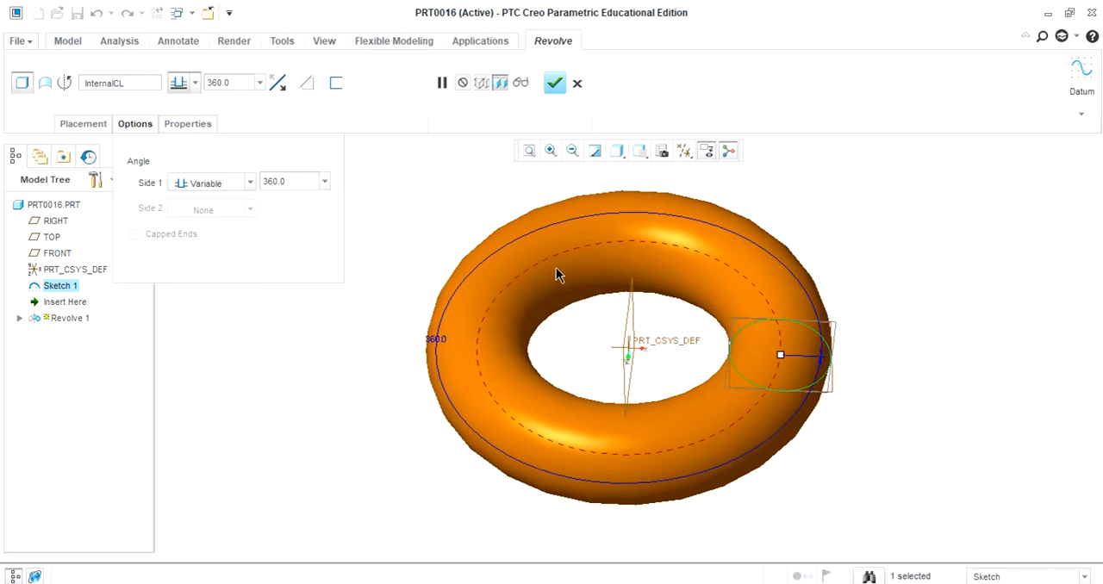
# - Set the revolve's Side 1 angle to 60 degrees and adjust it on the model to 59 degrees
pyautogui.moveTo(296, 181); pyautogui.dragTo(264, 183)
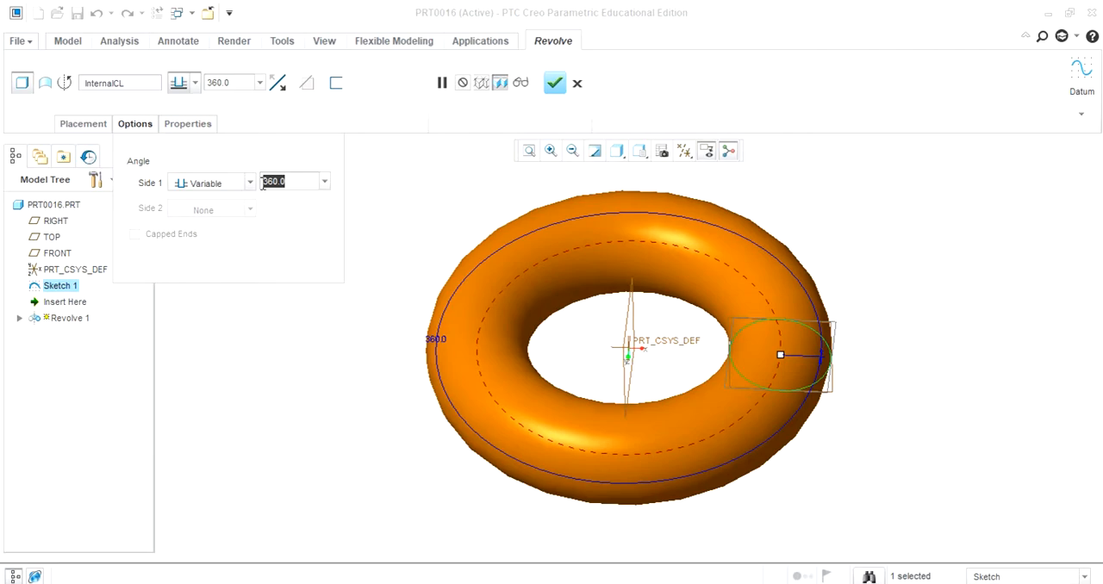
pyautogui.write('60')
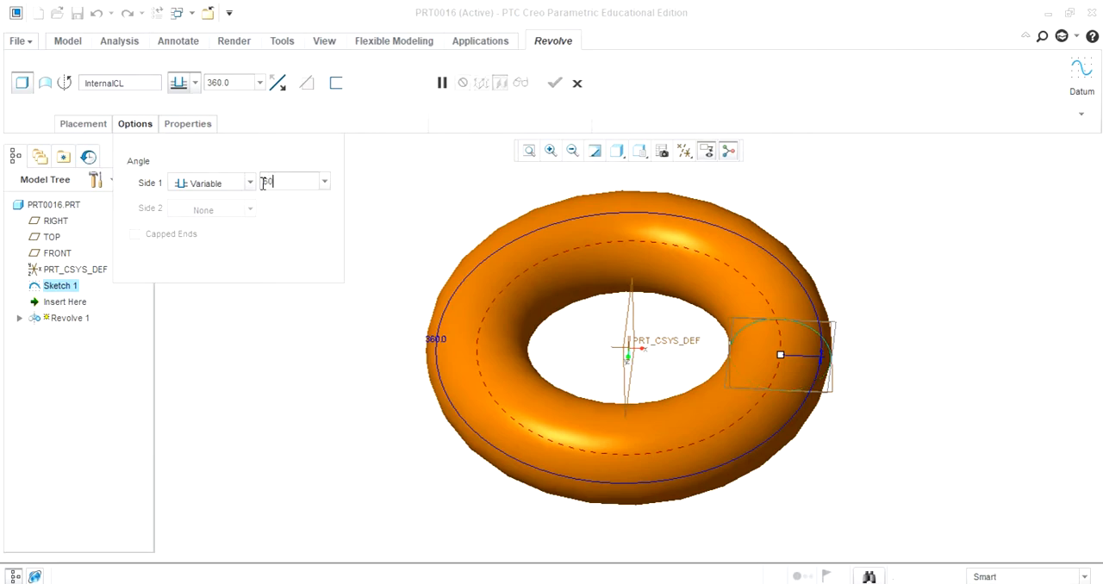
pyautogui.press('Return')
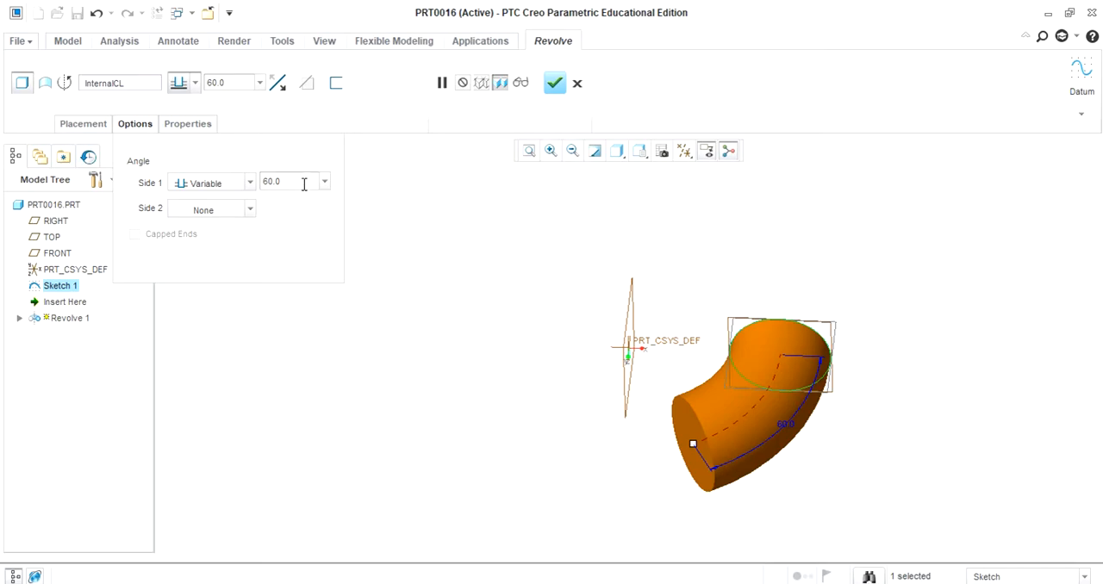
pyautogui.moveTo(693, 448)
pyautogui.mouseDown()
pyautogui.moveTo(548, 336)
pyautogui.moveTo(508, 457)
pyautogui.moveTo(547, 327)
pyautogui.moveTo(539, 268)
pyautogui.moveTo(525, 259)
pyautogui.moveTo(546, 256)
pyautogui.moveTo(442, 344)
pyautogui.moveTo(546, 285)
pyautogui.moveTo(614, 455)
pyautogui.moveTo(639, 461)
pyautogui.moveTo(671, 410)
pyautogui.moveTo(731, 364)
pyautogui.moveTo(572, 451)
pyautogui.moveTo(690, 438)
pyautogui.mouseUp()
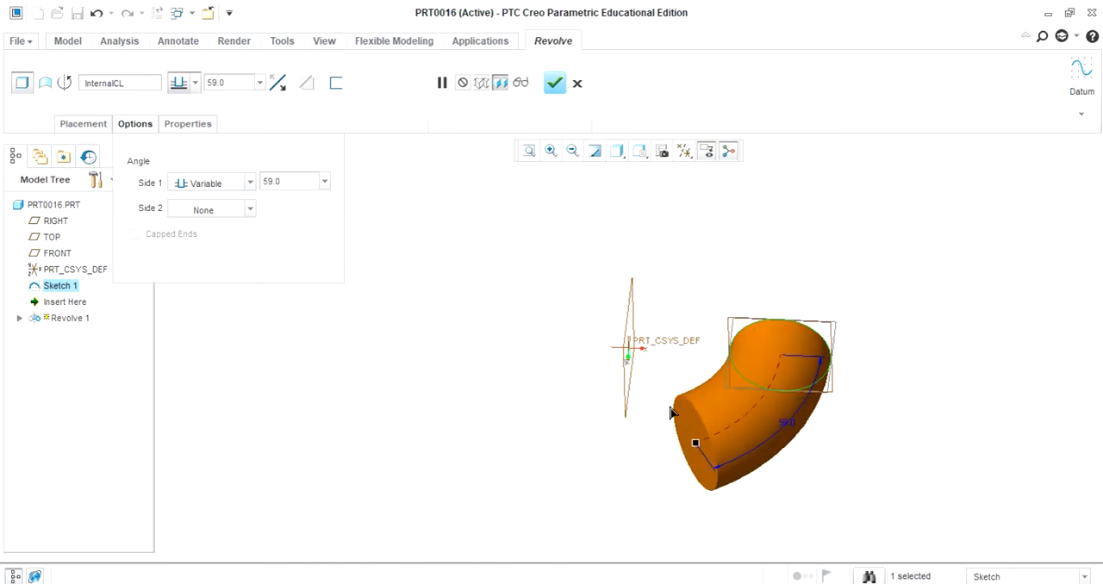
# - Try a symmetric revolve with a total angle of 147 degrees and return Side 1 to Variable
pyautogui.click(250, 185)
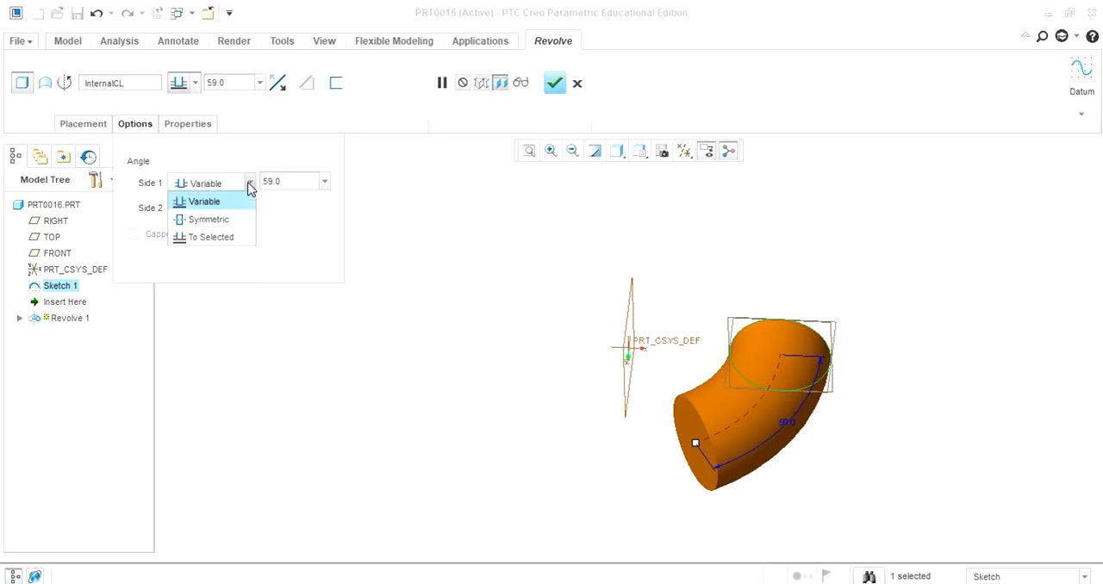
pyautogui.click(218, 222)
pyautogui.moveTo(793, 299); pyautogui.dragTo(230, 207)
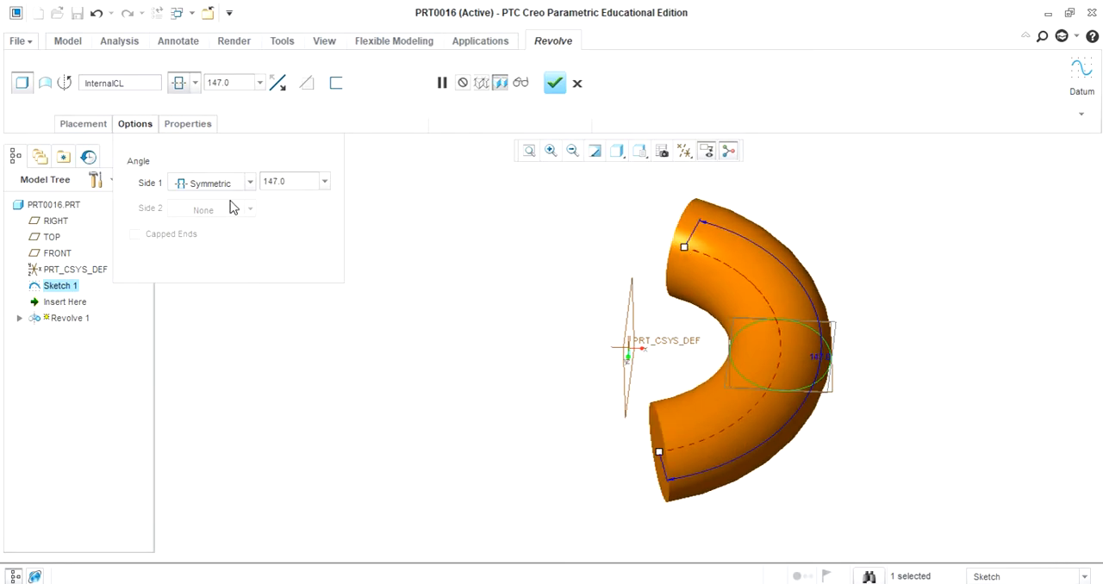
pyautogui.click(248, 188)
pyautogui.click(193, 203)
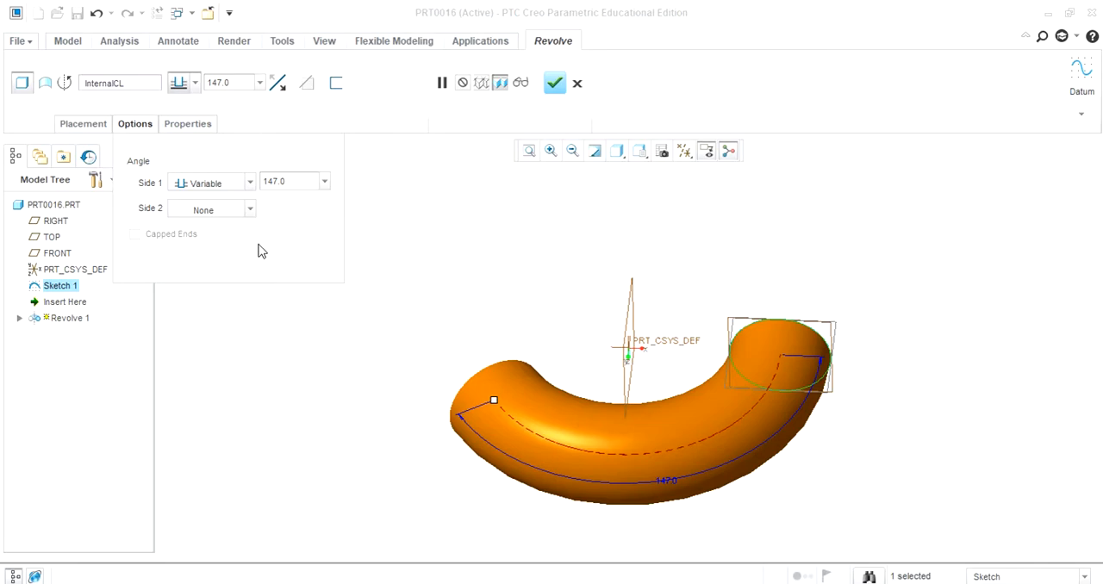
# - Set Side 2 of the revolve to Variable, with angles of 60 degrees on Side 1 and 100 degrees on Side 2
pyautogui.click(253, 213)
pyautogui.click(226, 229)
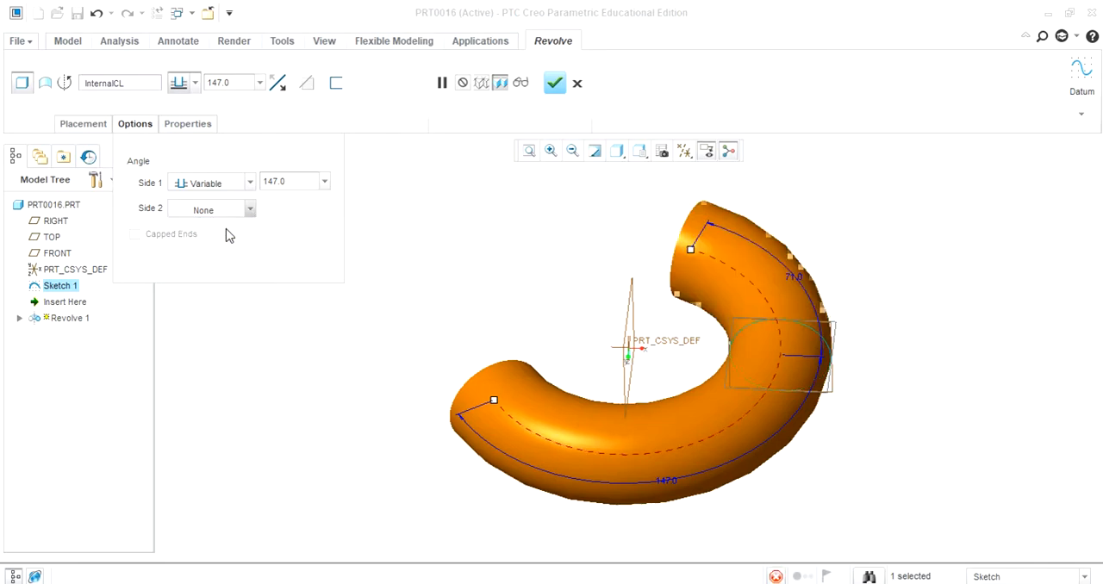
pyautogui.doubleClick(304, 182)
pyautogui.write('6')
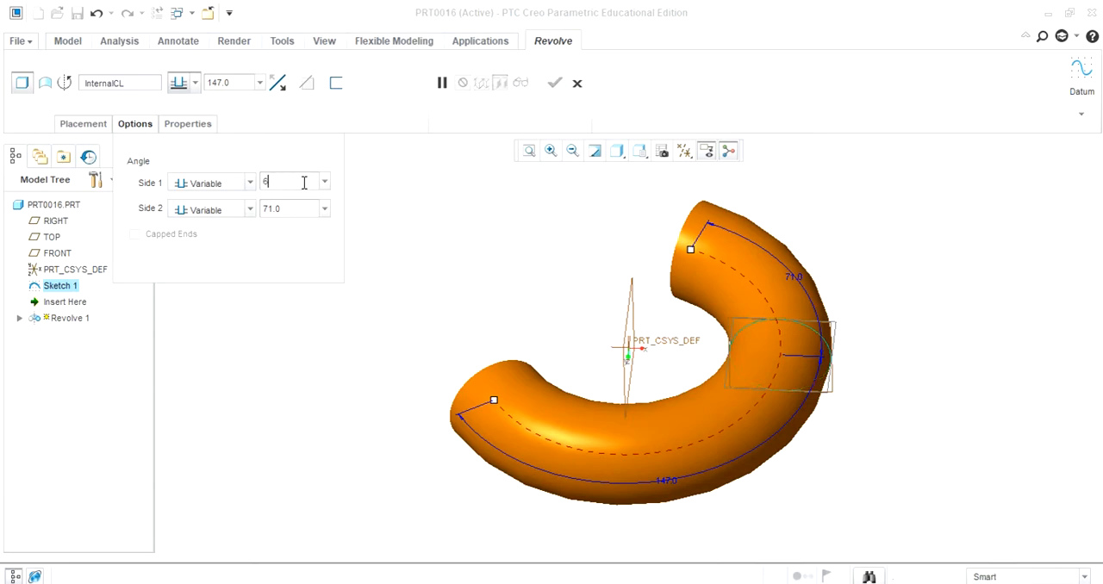
pyautogui.write('0')
pyautogui.press('Return')
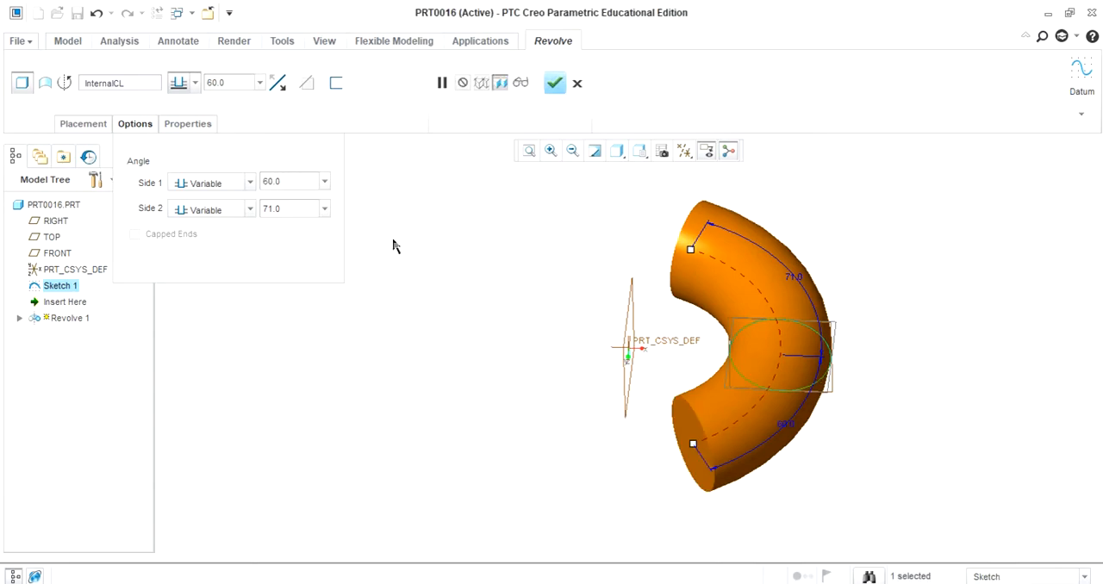
pyautogui.doubleClick(293, 209)
pyautogui.write('100')
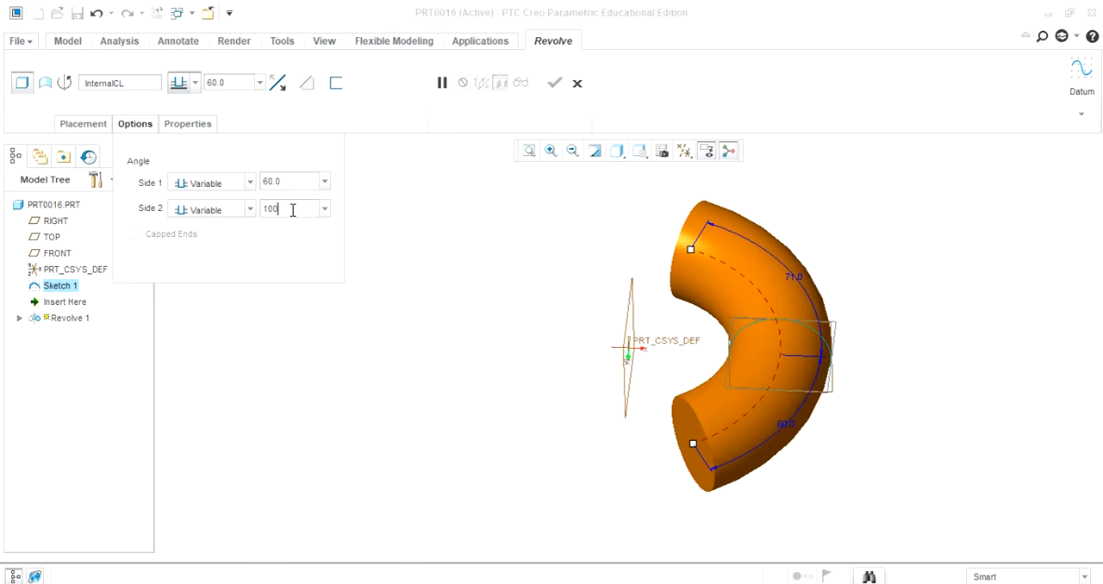
pyautogui.press('Return')
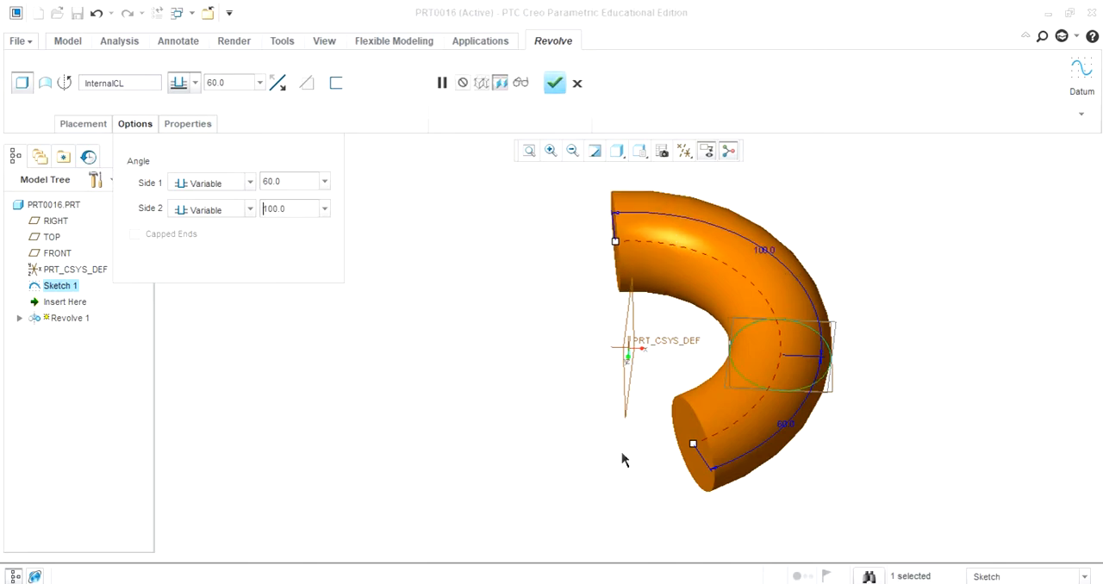
# - Make the revolve a thin-walled solid with a wall thickness of 10 mm
pyautogui.moveTo(902, 227); pyautogui.dragTo(892, 250, button='middle')
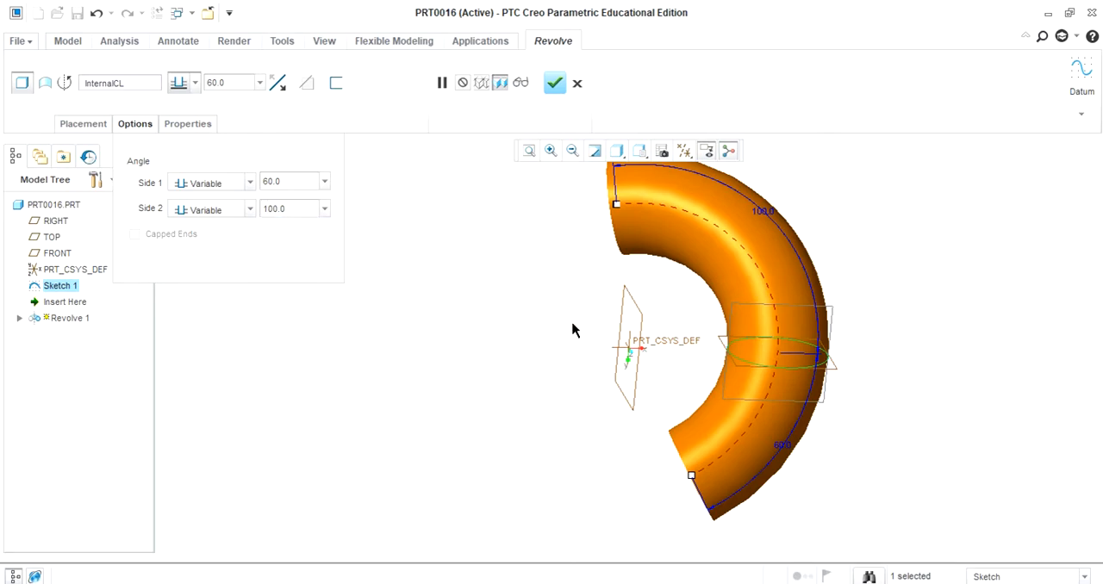
pyautogui.moveTo(561, 311)
pyautogui.mouseDown(button='middle')
pyautogui.moveTo(596, 325)
pyautogui.moveTo(587, 293)
pyautogui.mouseUp(button='middle')
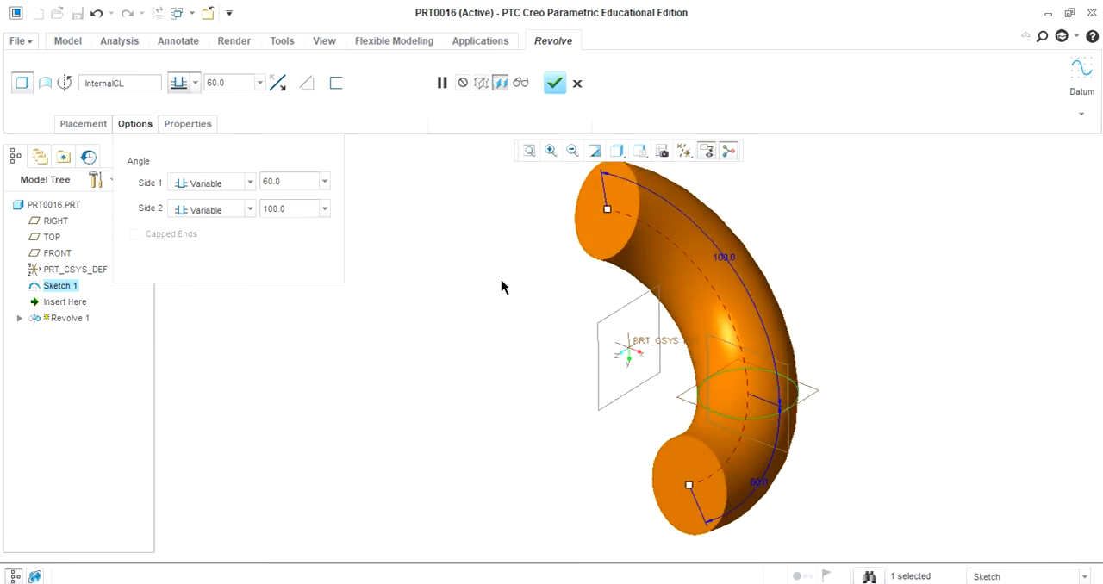
pyautogui.click(337, 82)
pyautogui.moveTo(529, 310)
pyautogui.mouseDown(button='middle')
pyautogui.moveTo(549, 315)
pyautogui.moveTo(567, 352)
pyautogui.moveTo(505, 328)
pyautogui.moveTo(573, 273)
pyautogui.moveTo(484, 311)
pyautogui.moveTo(517, 293)
pyautogui.mouseUp(button='middle')
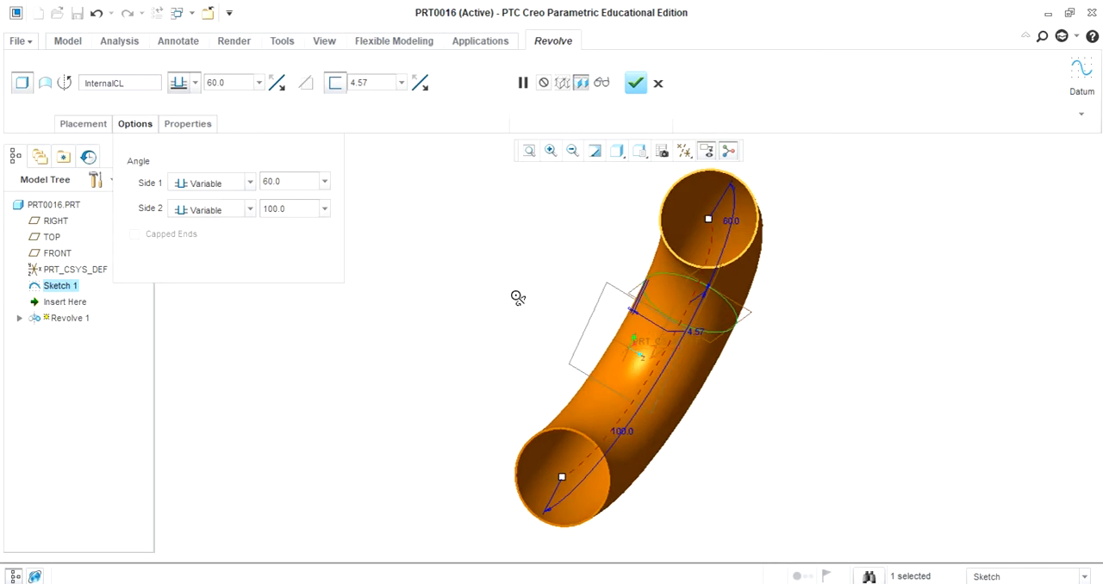
pyautogui.click(390, 81)
pyautogui.write('10')
pyautogui.press('Return')
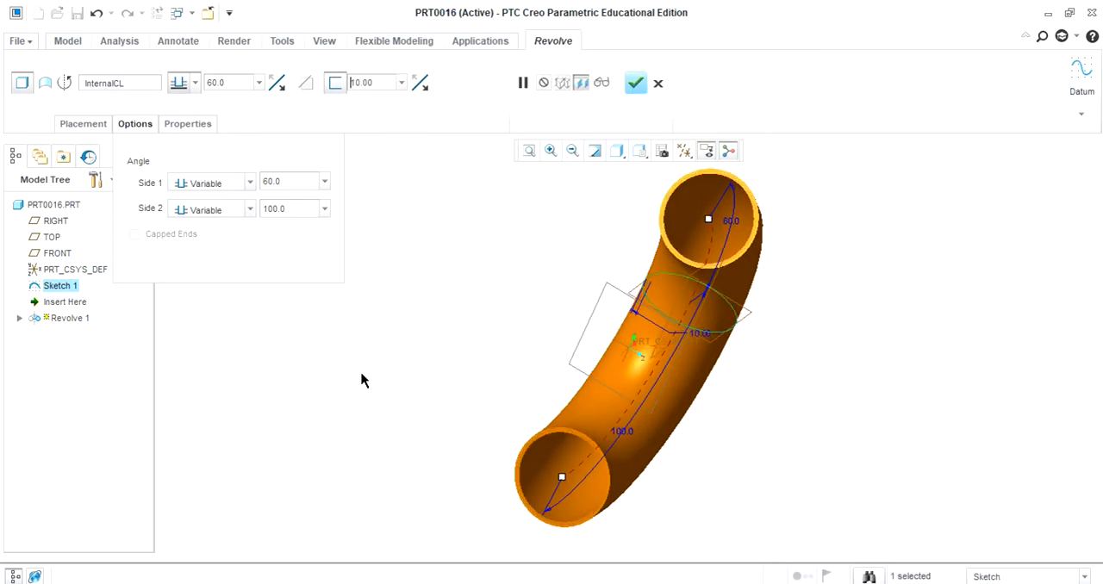
# - Preview the finished hollow revolve from another angle and return to editing its settings
pyautogui.moveTo(481, 308); pyautogui.dragTo(569, 288, button='middle')
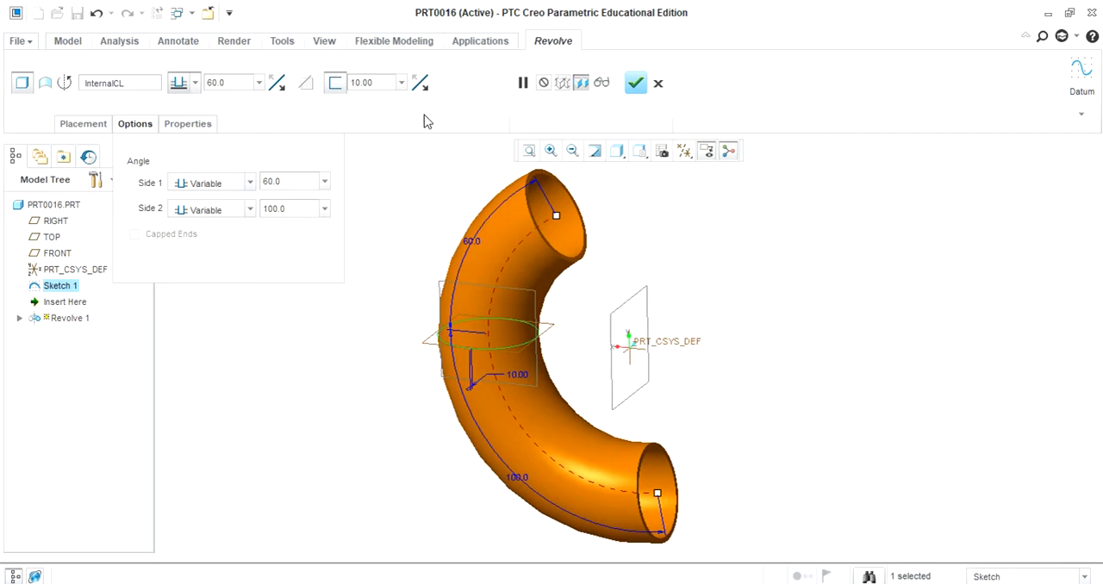
pyautogui.click(602, 83)
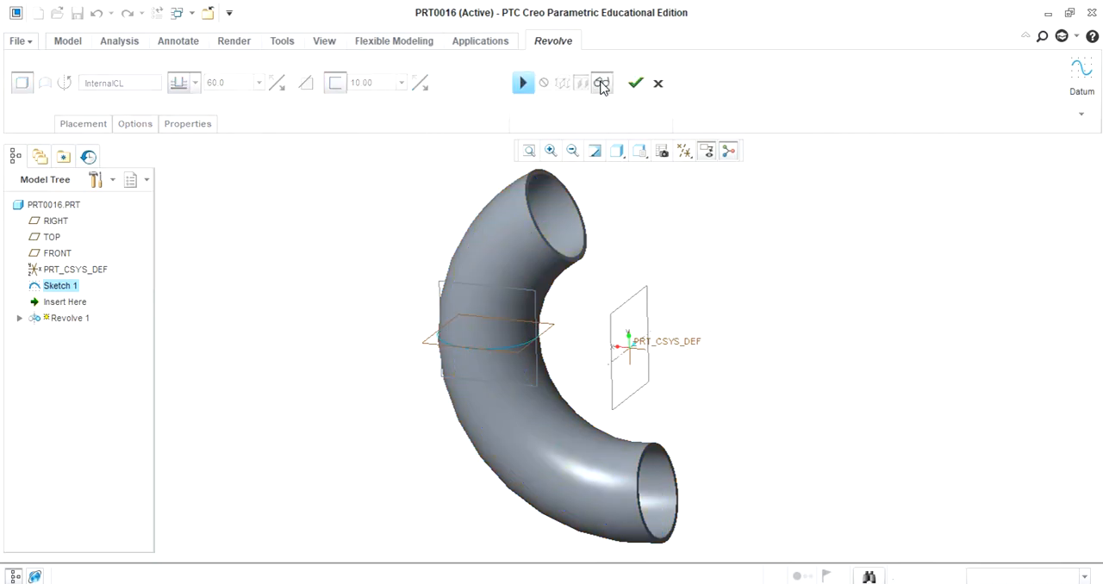
pyautogui.click(601, 83)
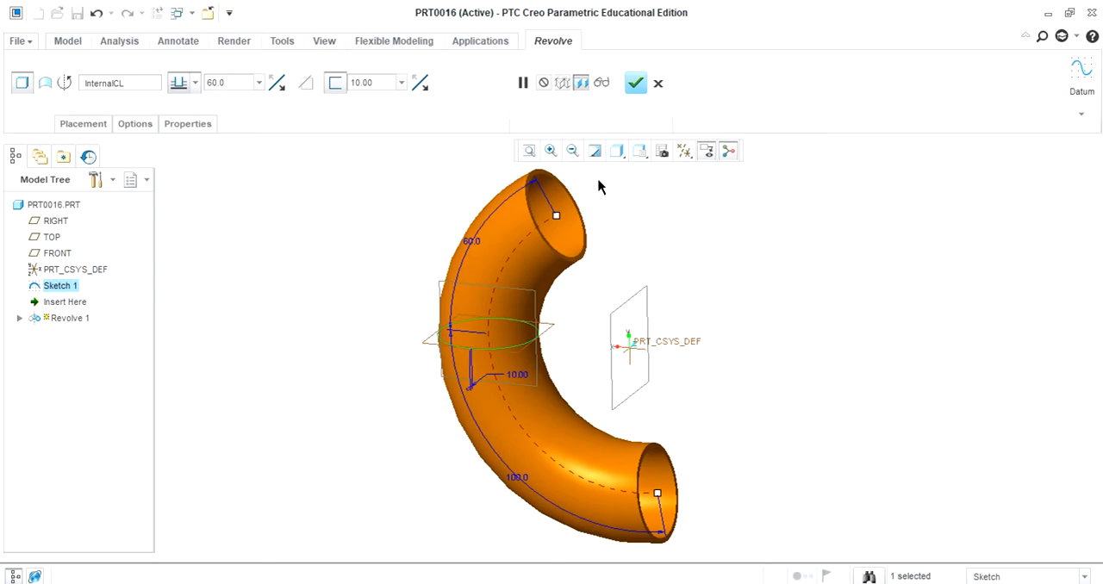
# - Turn off the revolve's wall thickness, extend its Side 1 angle to 189 degrees, and complete the solid feature
pyautogui.click(335, 83)
pyautogui.moveTo(730, 309); pyautogui.dragTo(615, 307, button='middle')
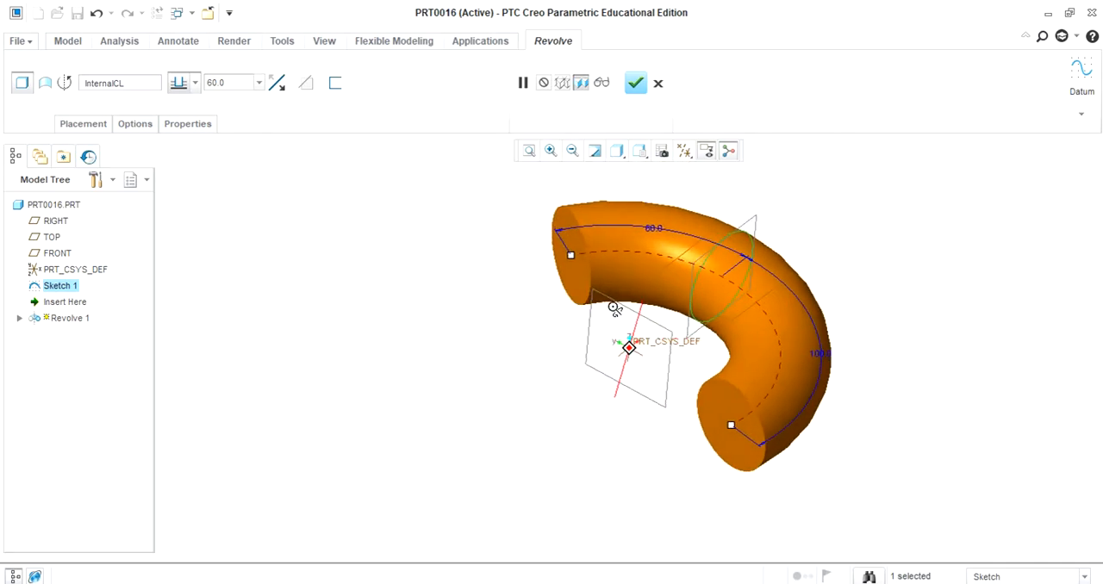
pyautogui.moveTo(571, 257); pyautogui.dragTo(556, 429)
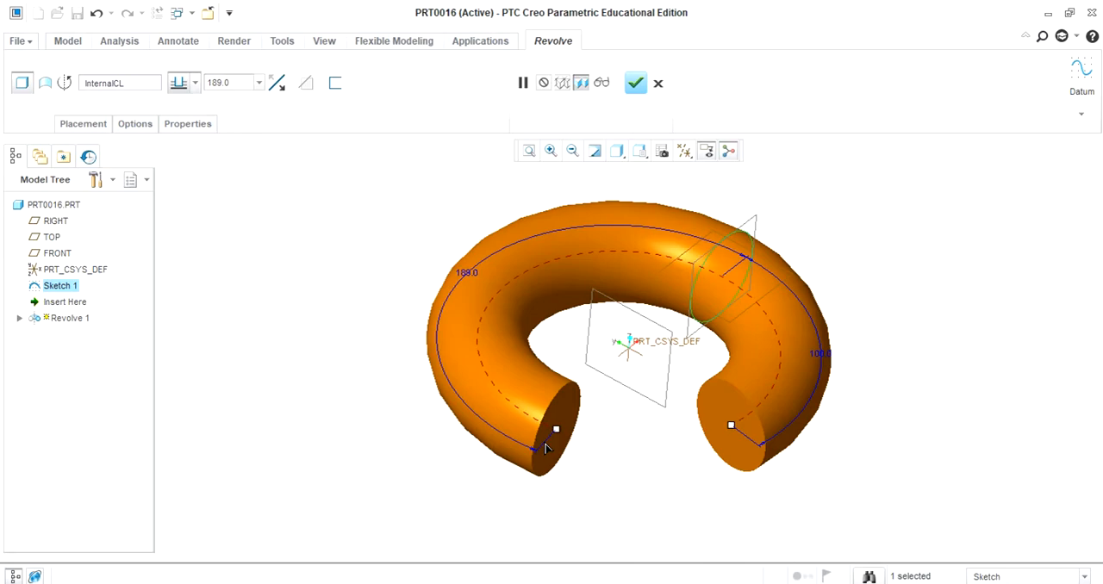
pyautogui.click(636, 84)
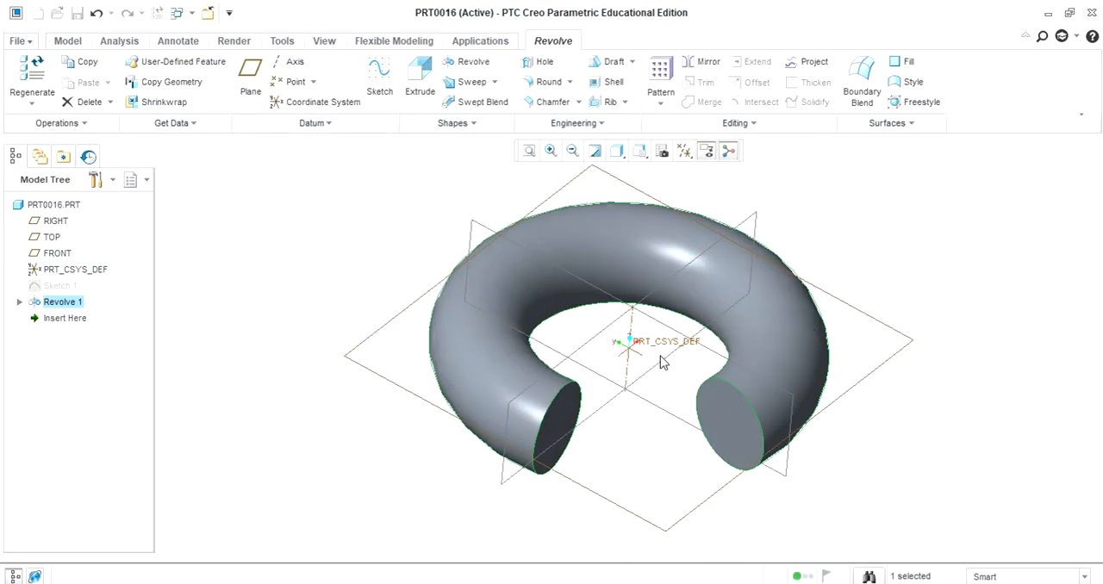
pyautogui.click(913, 329)
# - Start a sketch on the RIGHT datum plane and draw a circle about 107 in diameter, centred on the upper edge of the ring's tube
pyautogui.moveTo(873, 337)
pyautogui.mouseDown(button='middle')
pyautogui.moveTo(893, 303)
pyautogui.moveTo(830, 319)
pyautogui.moveTo(879, 318)
pyautogui.mouseUp(button='middle')
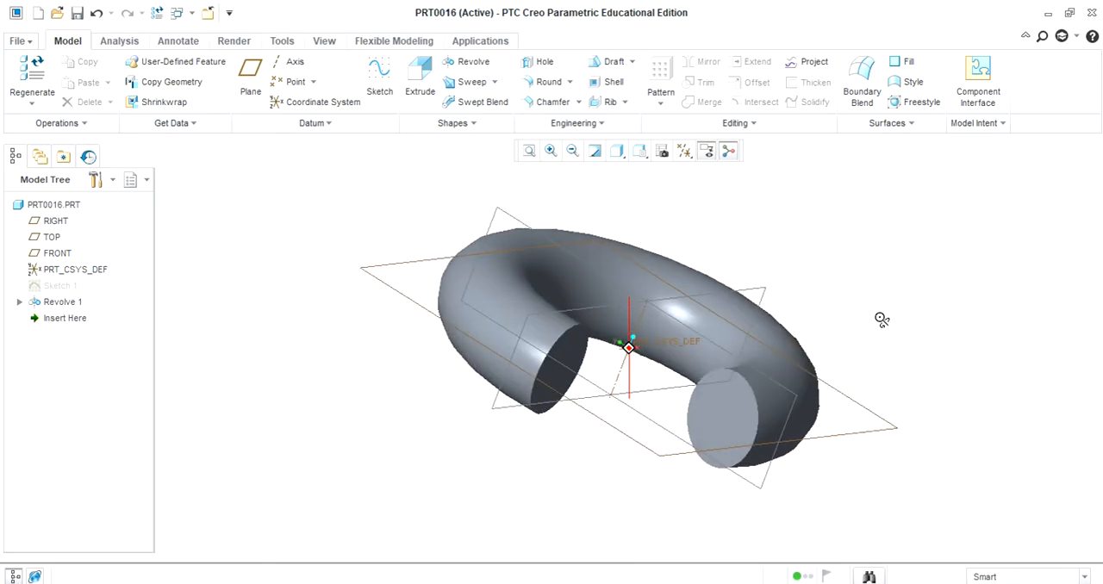
pyautogui.click(705, 334)
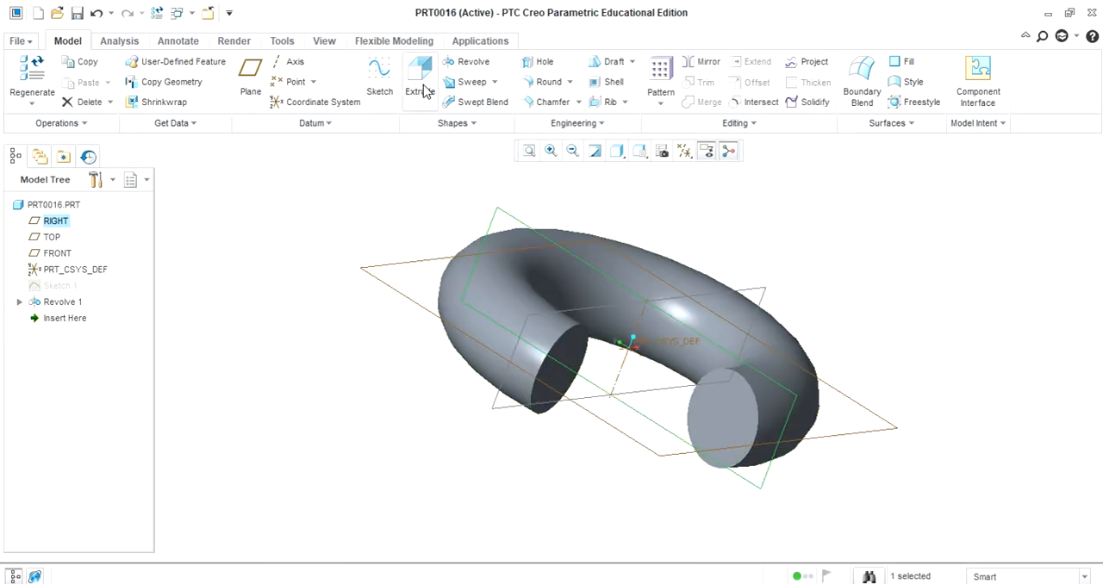
pyautogui.click(382, 75)
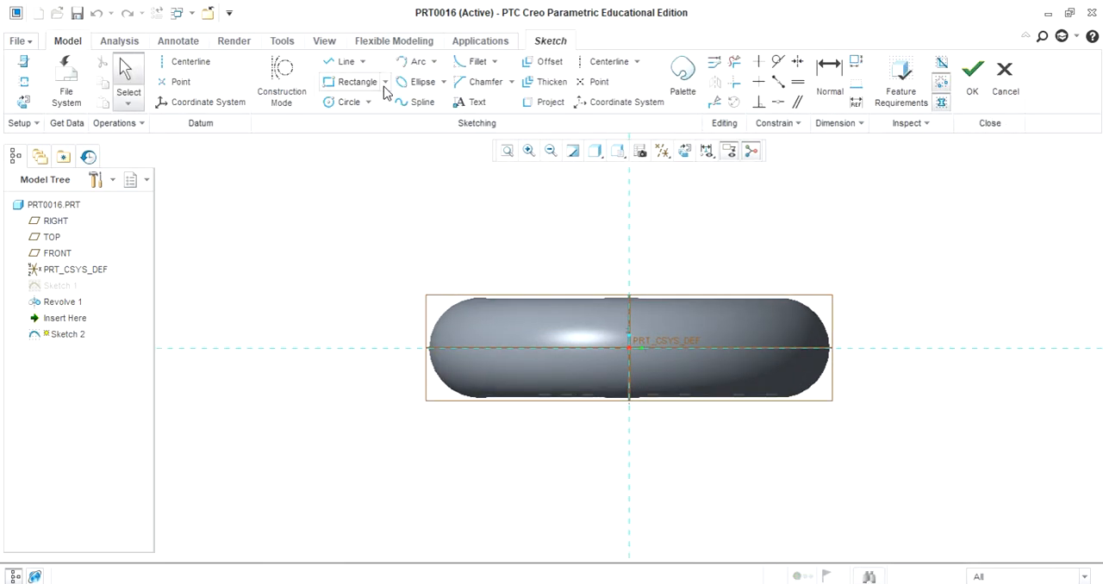
pyautogui.click(335, 104)
pyautogui.click(473, 302)
pyautogui.click(492, 284)
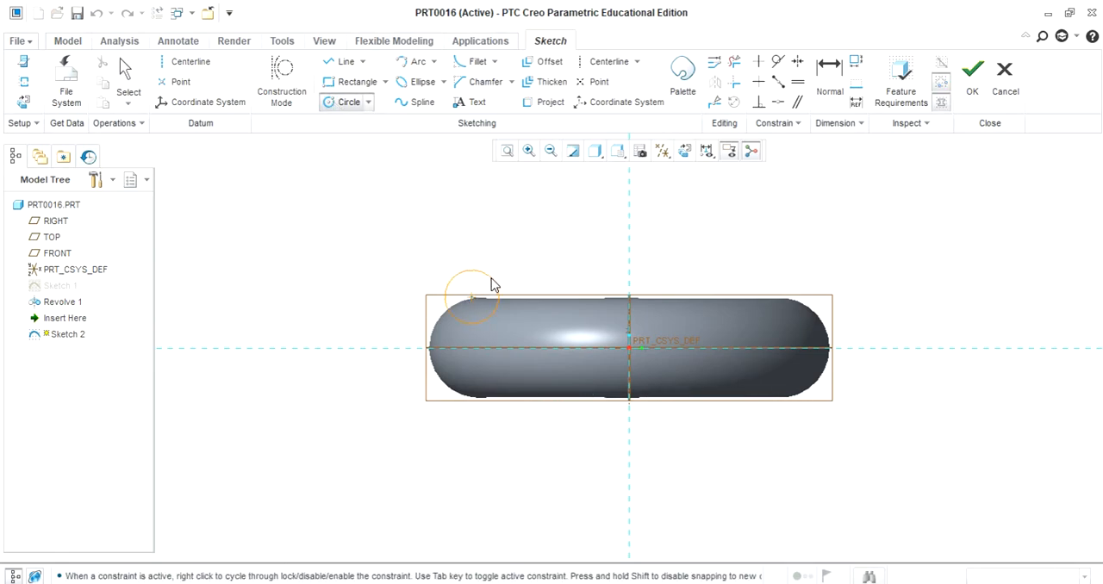
pyautogui.middleClick(519, 242)
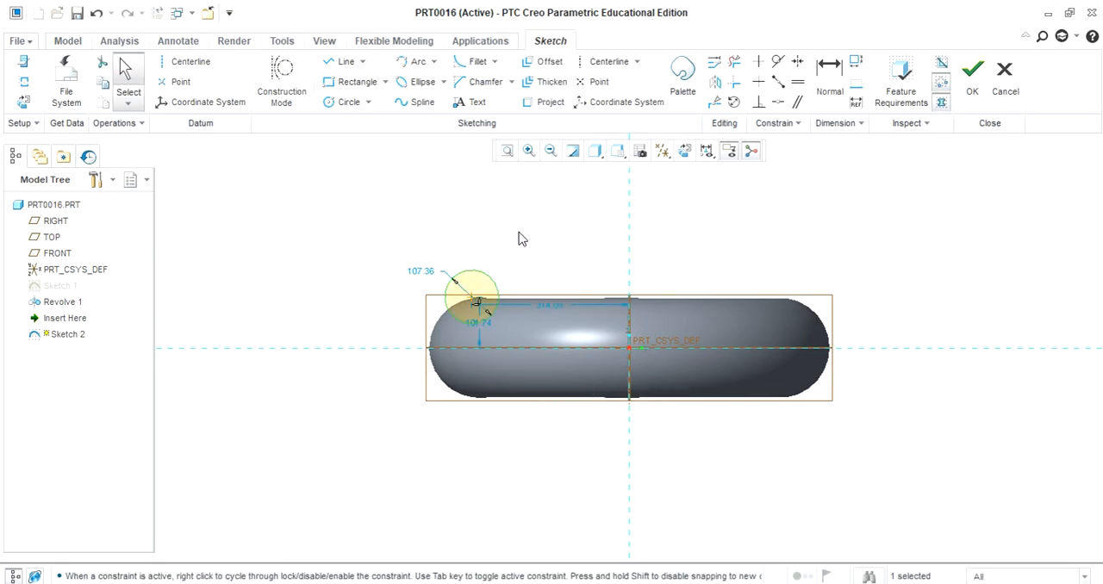
# - Set the circle's diameter to 100, its horizontal distance from the vertical reference to 300, and its height above the horizontal reference to 100
pyautogui.doubleClick(422, 272)
pyautogui.write('100')
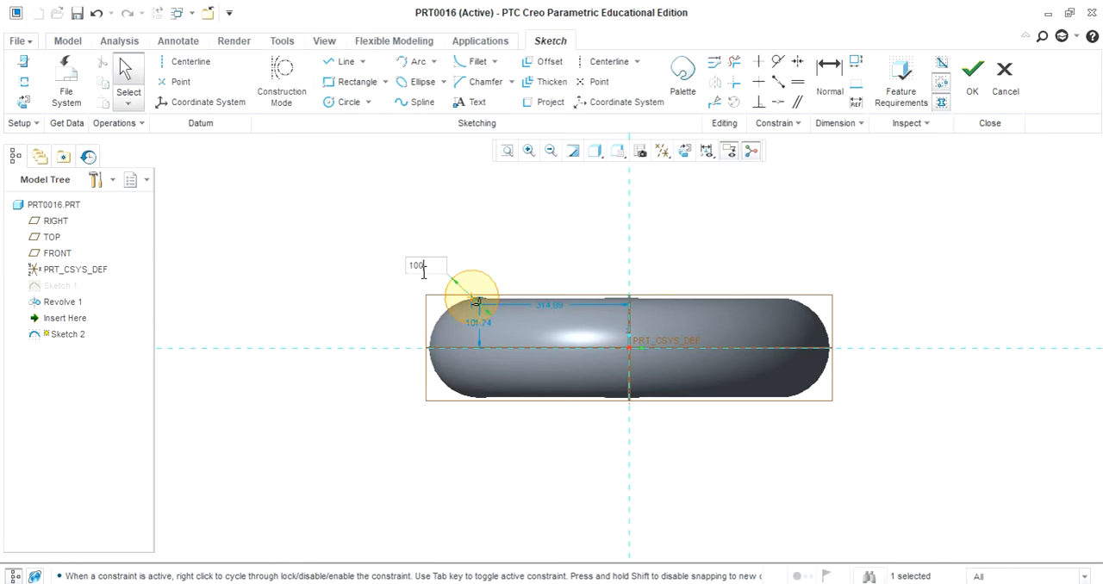
pyautogui.press('Return')
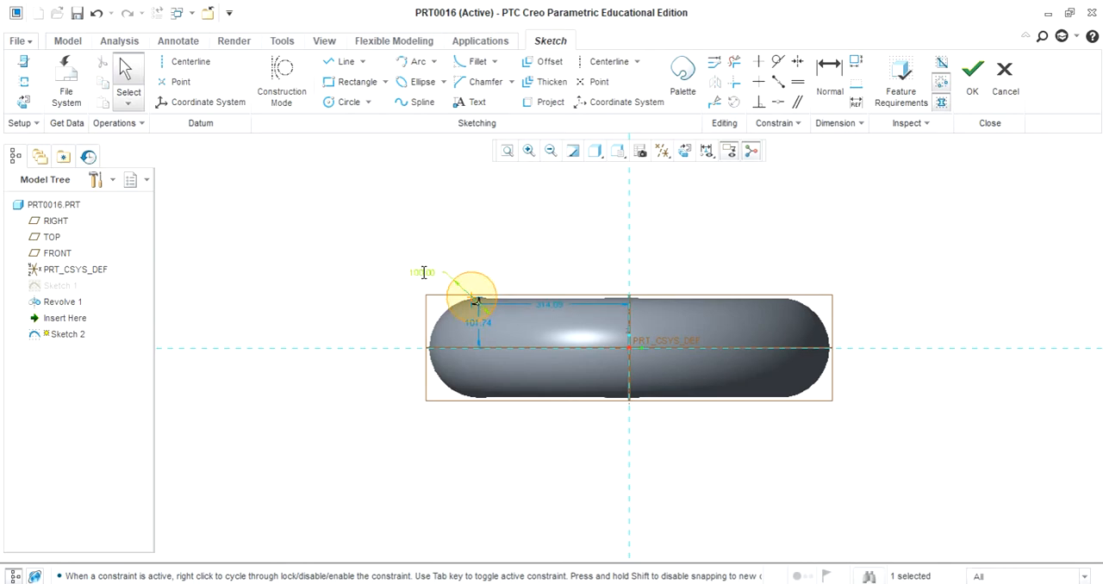
pyautogui.doubleClick(557, 303)
pyautogui.write('300')
pyautogui.press('Return')
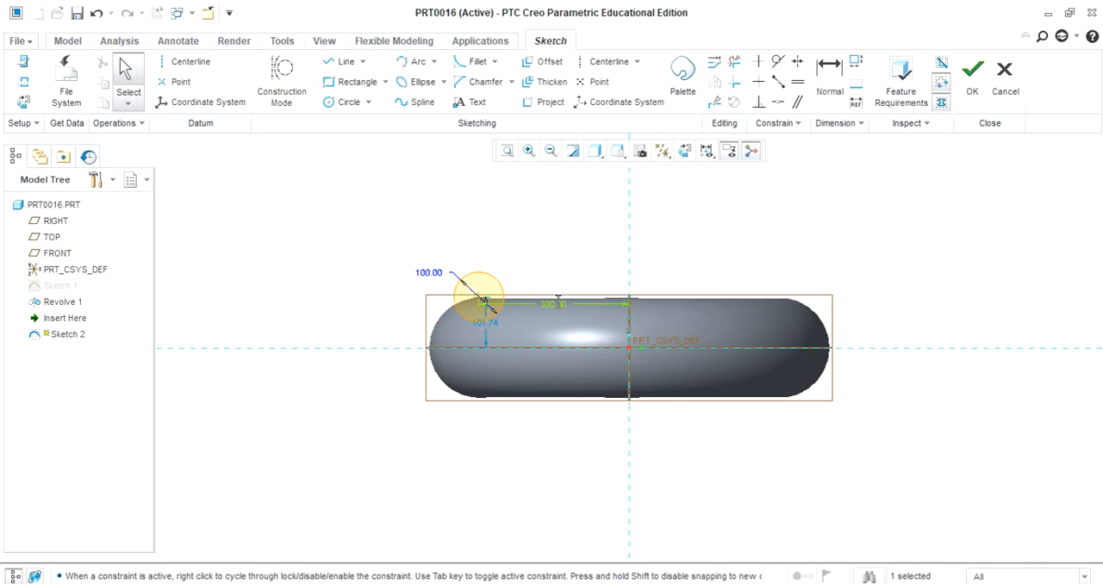
pyautogui.doubleClick(479, 324)
pyautogui.write('100')
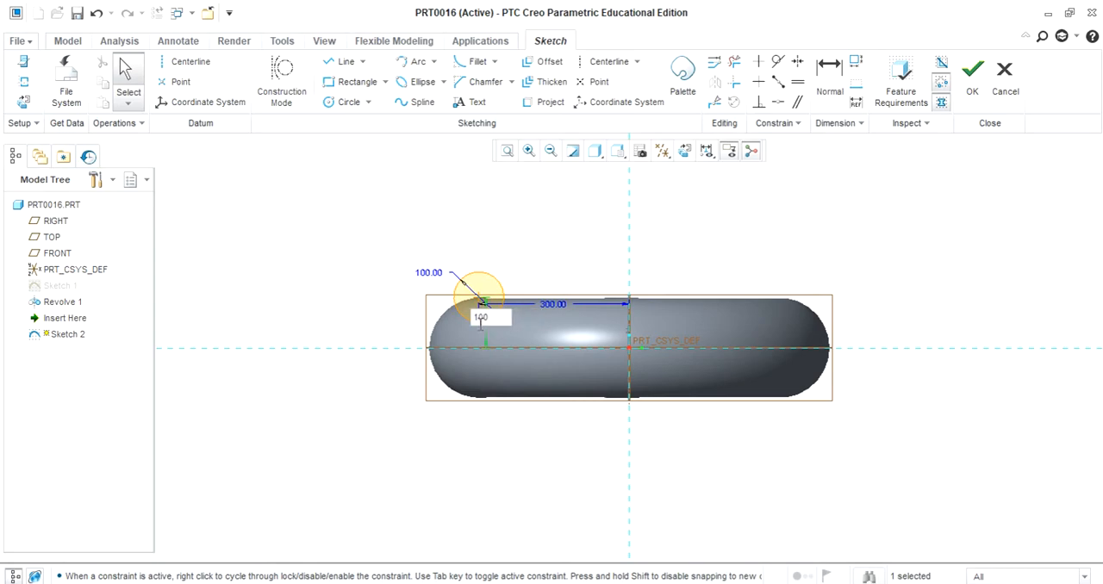
pyautogui.press('Return')
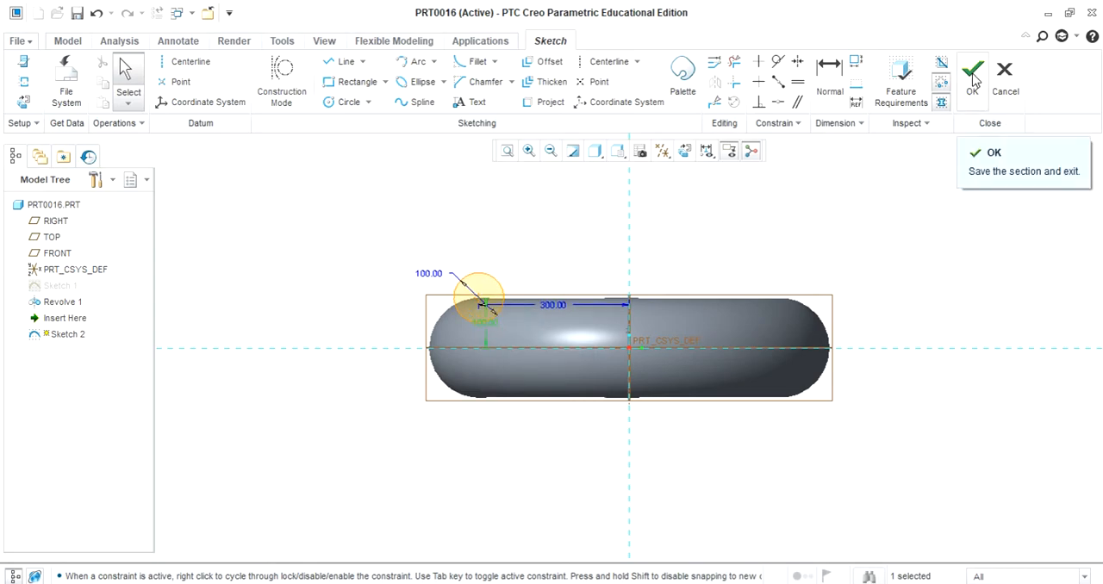
# - Add a centerline along the vertical reference and finish the sketch
pyautogui.click(603, 61)
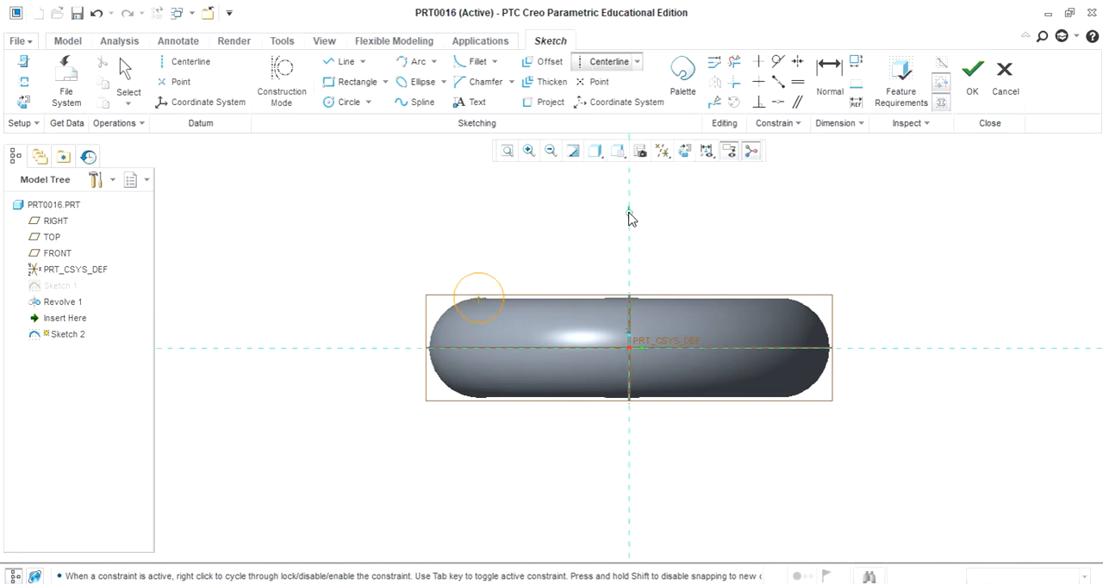
pyautogui.click(628, 451)
pyautogui.click(972, 75)
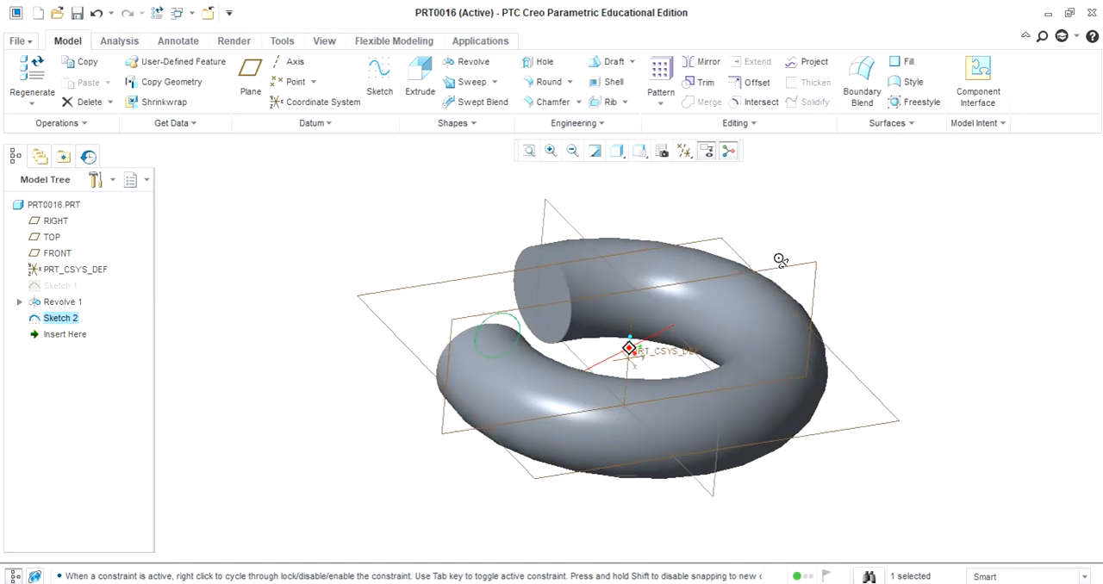
# - Revolve the new circle sketch 360 degrees as a material-removing cut to carve a groove along the top of the ring
pyautogui.click(474, 64)
pyautogui.moveTo(385, 371); pyautogui.dragTo(357, 362, button='middle')
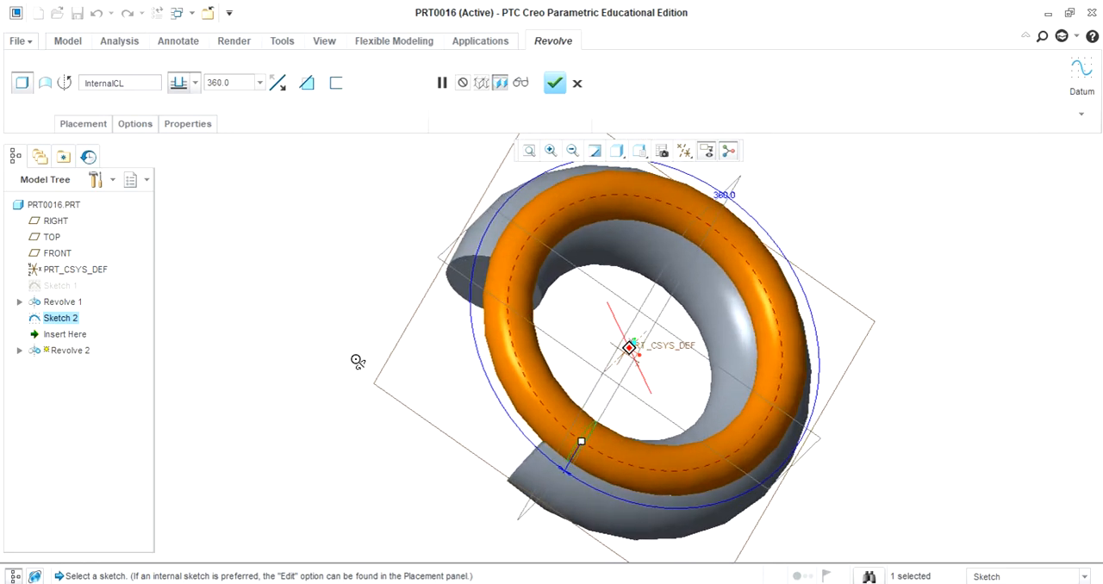
pyautogui.click(307, 84)
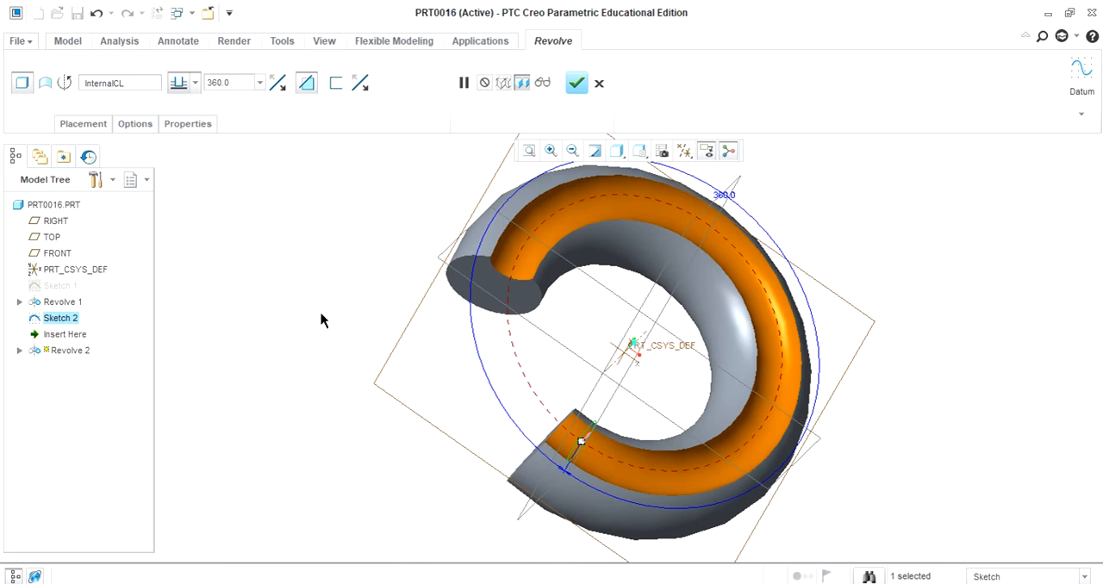
pyautogui.moveTo(320, 320); pyautogui.dragTo(325, 315, button='middle')
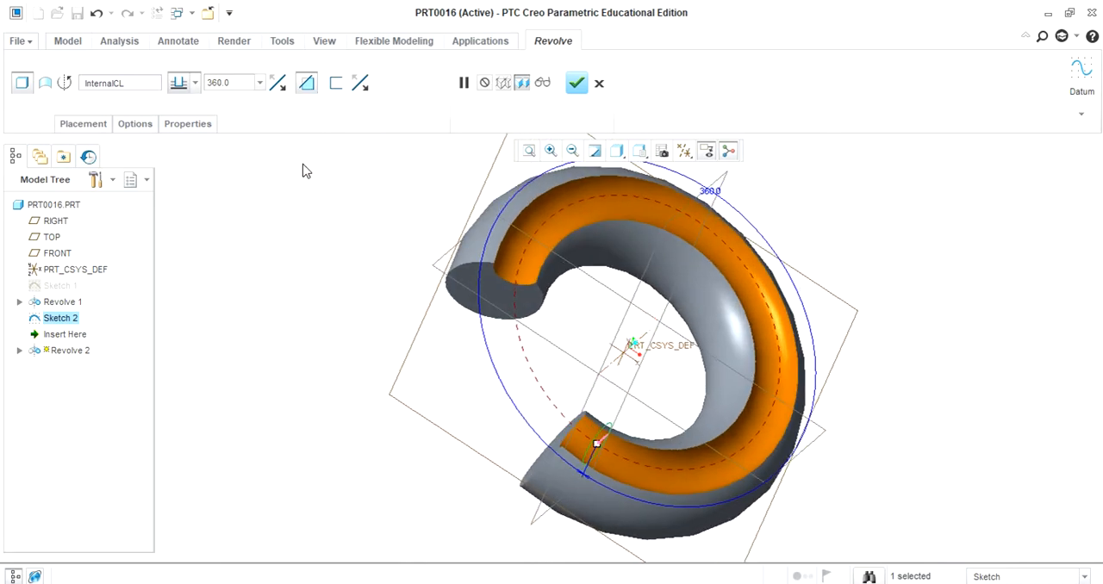
pyautogui.moveTo(316, 350); pyautogui.dragTo(283, 324, button='middle')
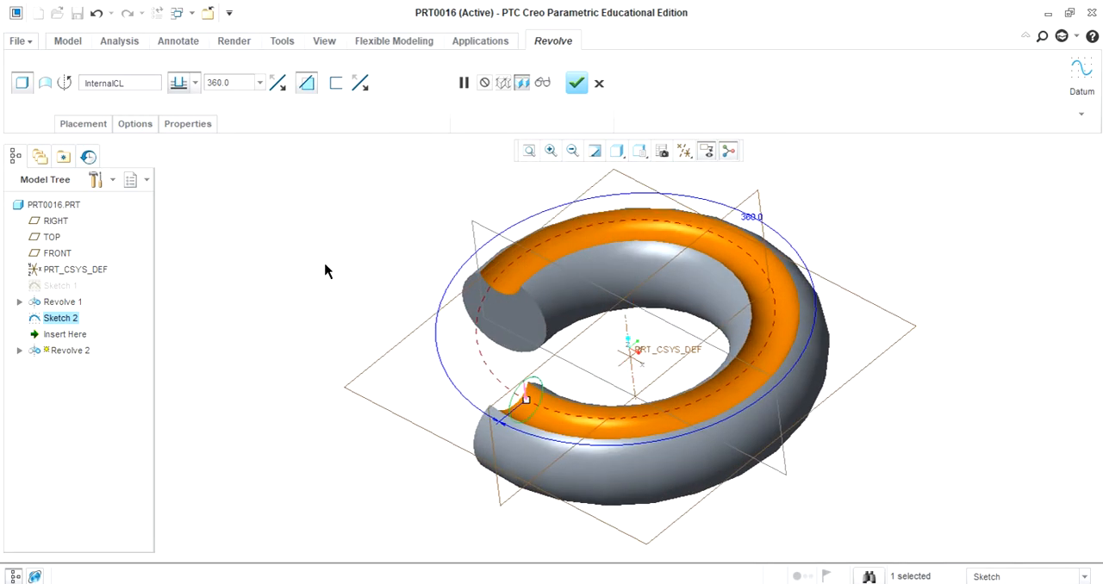
pyautogui.click(576, 82)
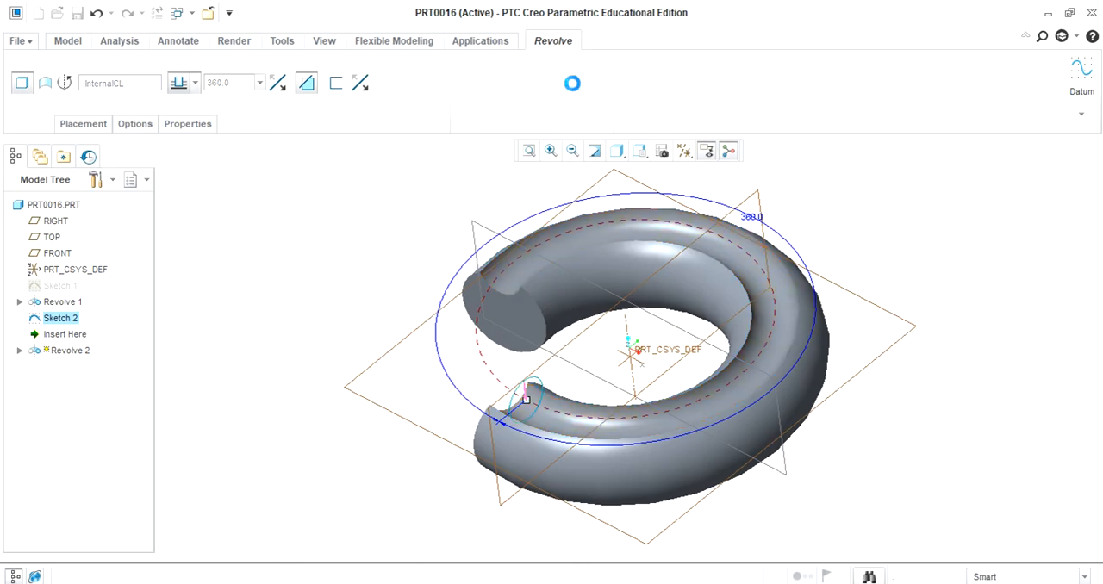
pyautogui.moveTo(267, 305); pyautogui.dragTo(318, 328, button='middle')
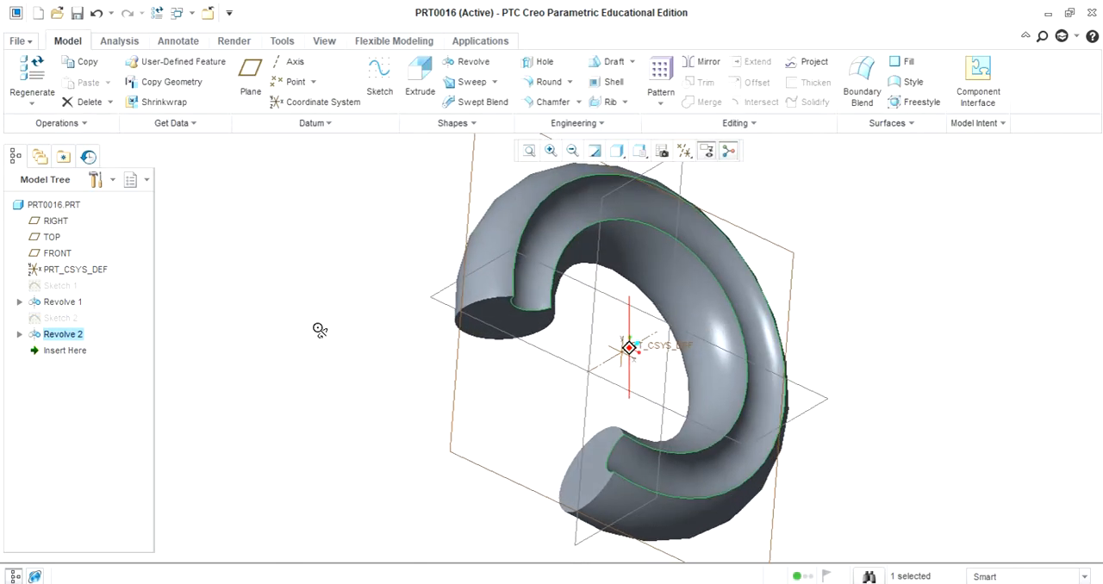
pyautogui.click(928, 343)
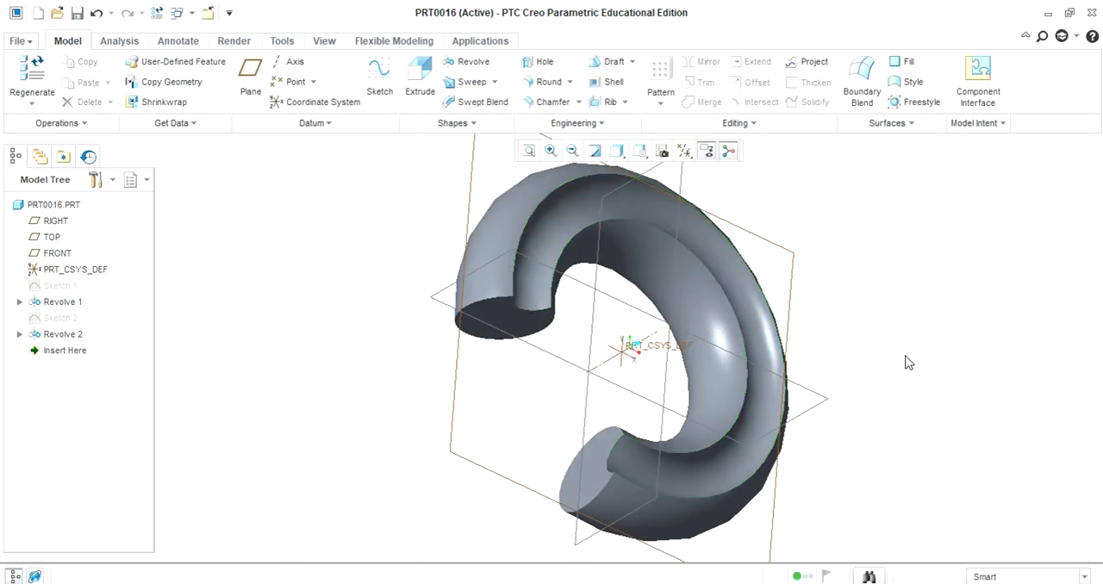